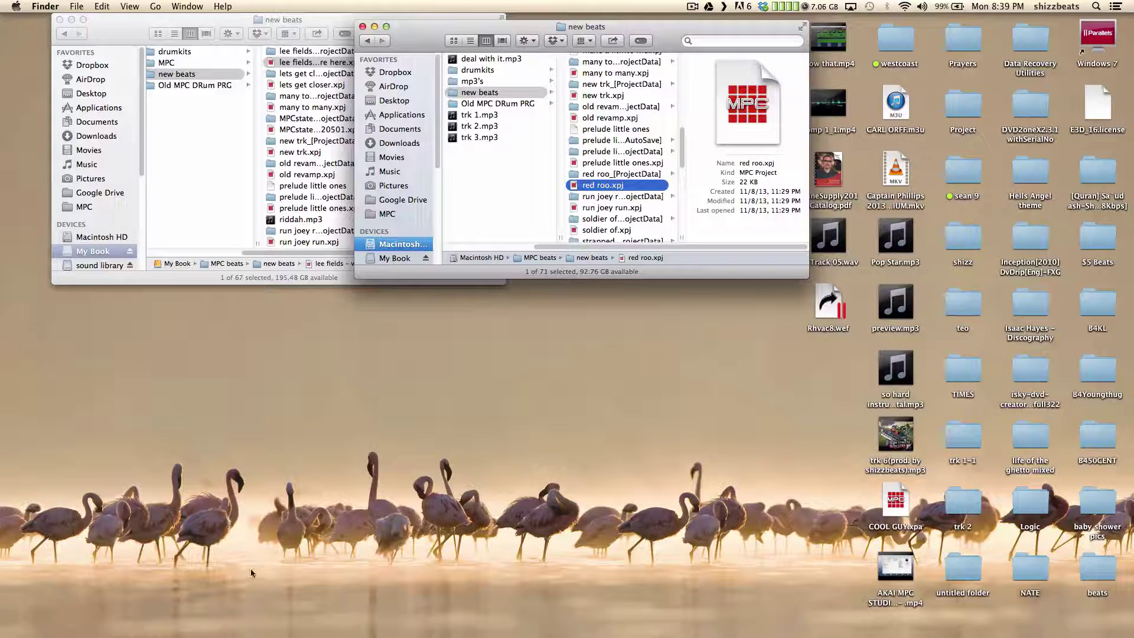
Reveal the MPC64 app in a Finder window from its Dock menu Options
mouse_move(284, 619)
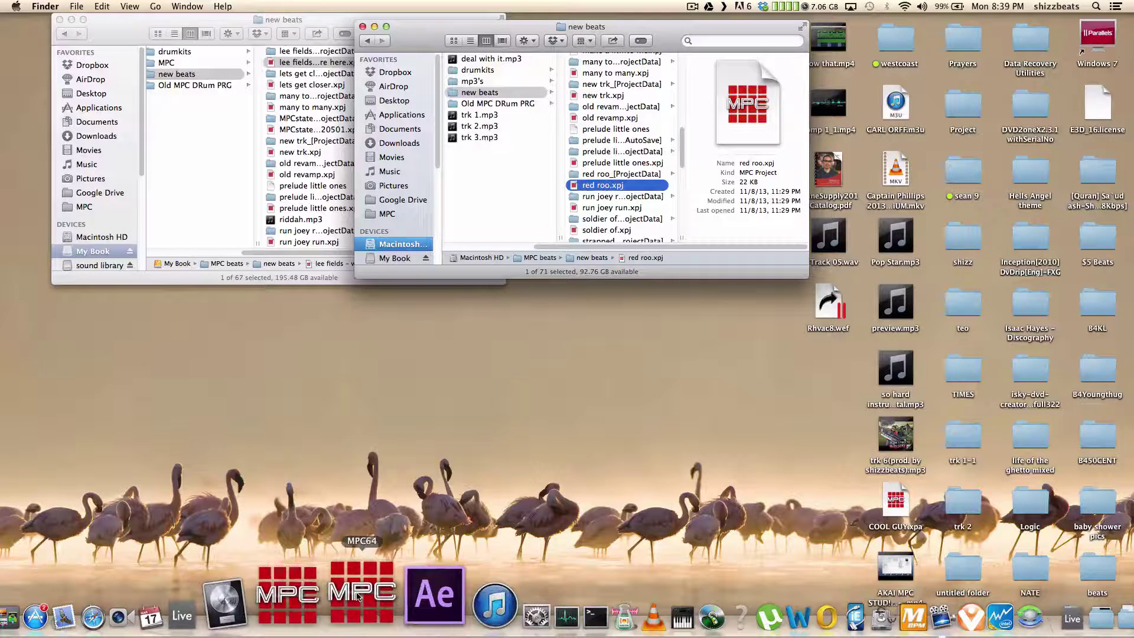
right_click(358, 596)
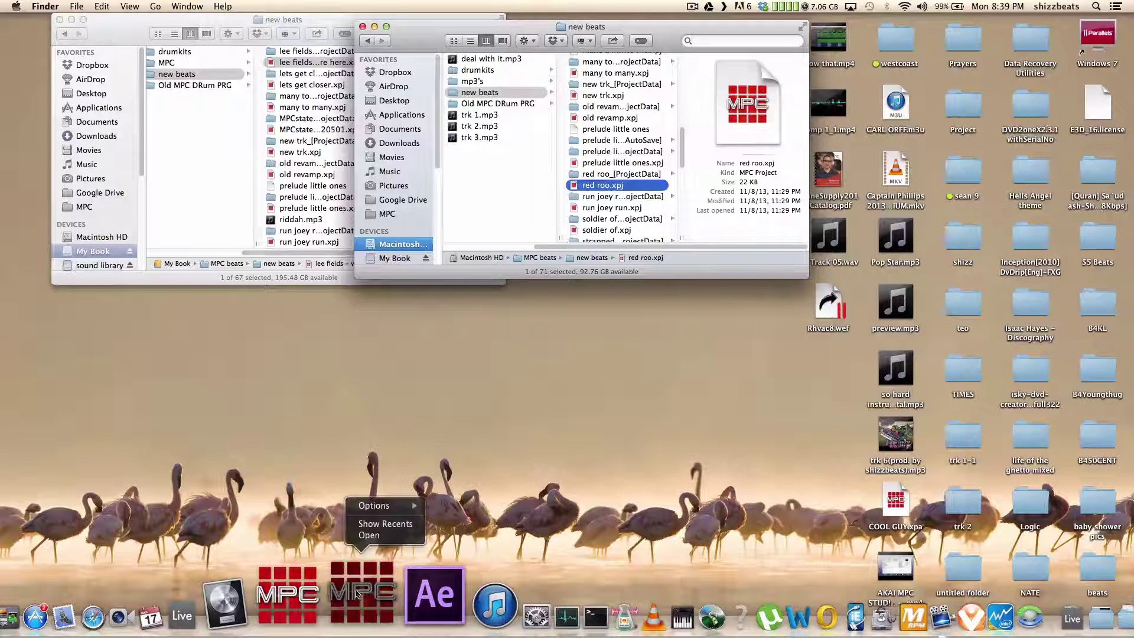
mouse_move(390, 507)
click(449, 529)
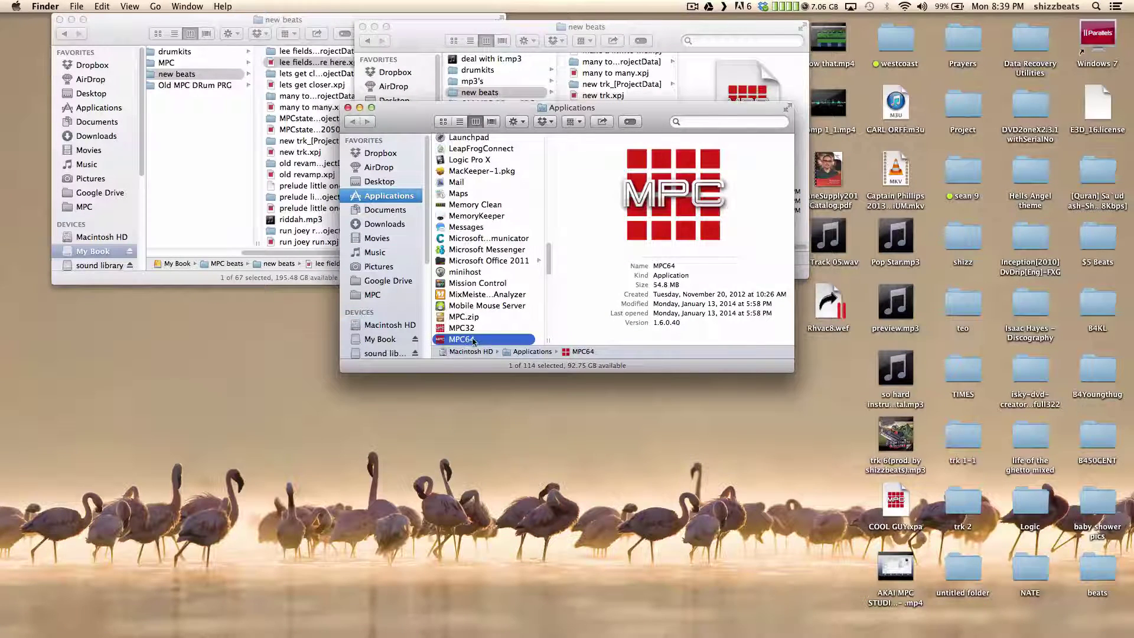
Check MPC64's Get Info details, move the Applications window lower-left, and select MPC32
right_click(472, 341)
click(508, 387)
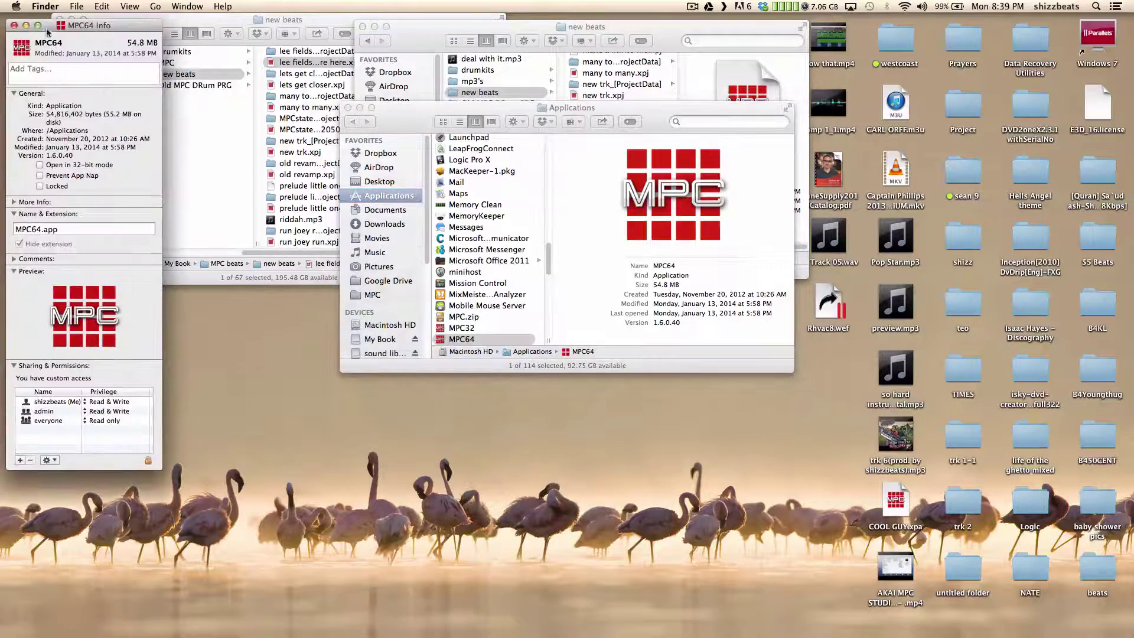
click(14, 25)
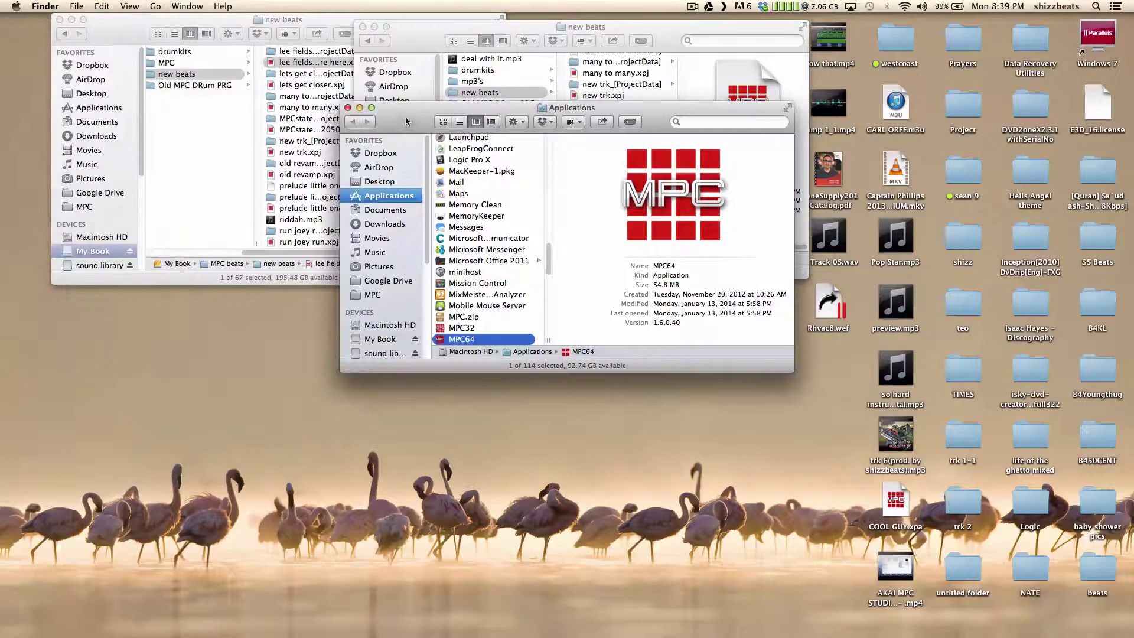
drag(406, 123, 165, 286)
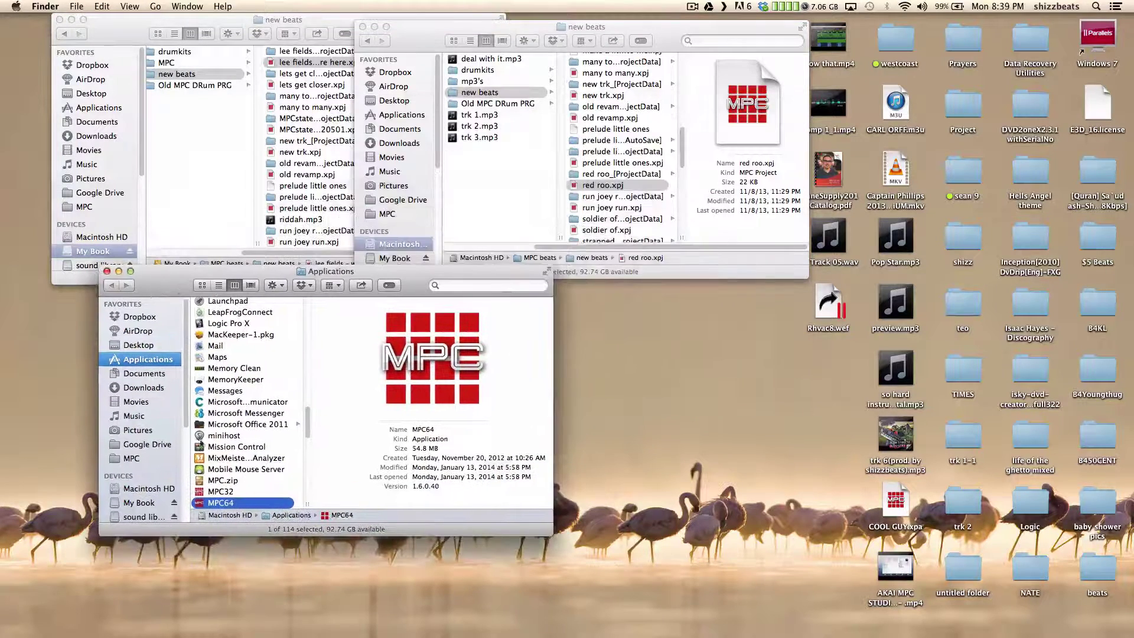
click(223, 492)
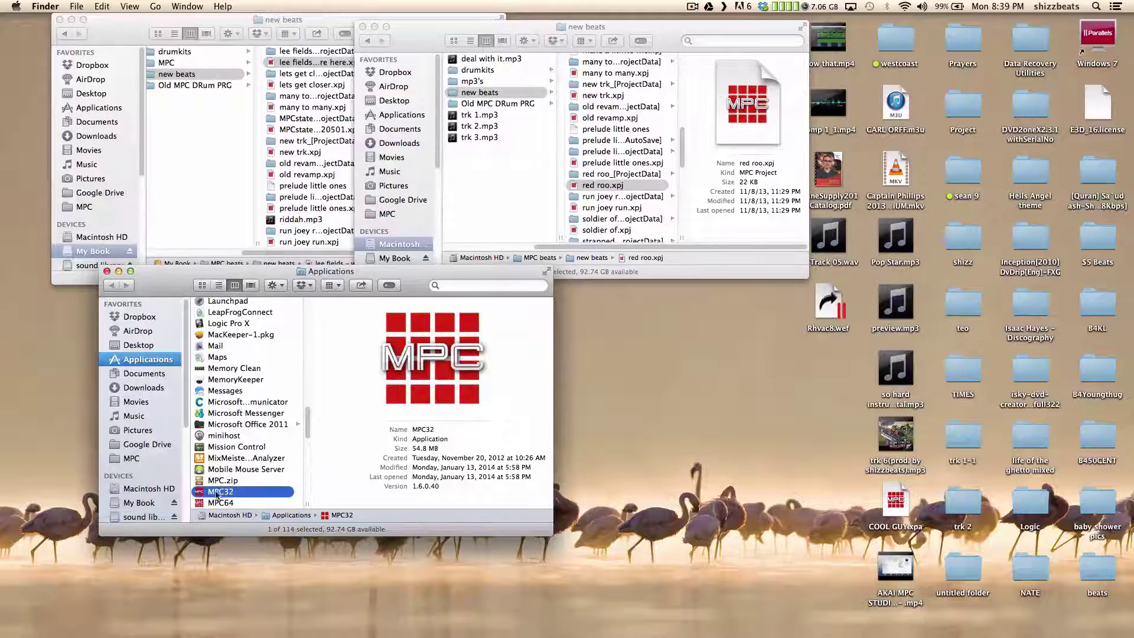
Copy the MPC32 app and create a new folder on the desktop
right_click(217, 495)
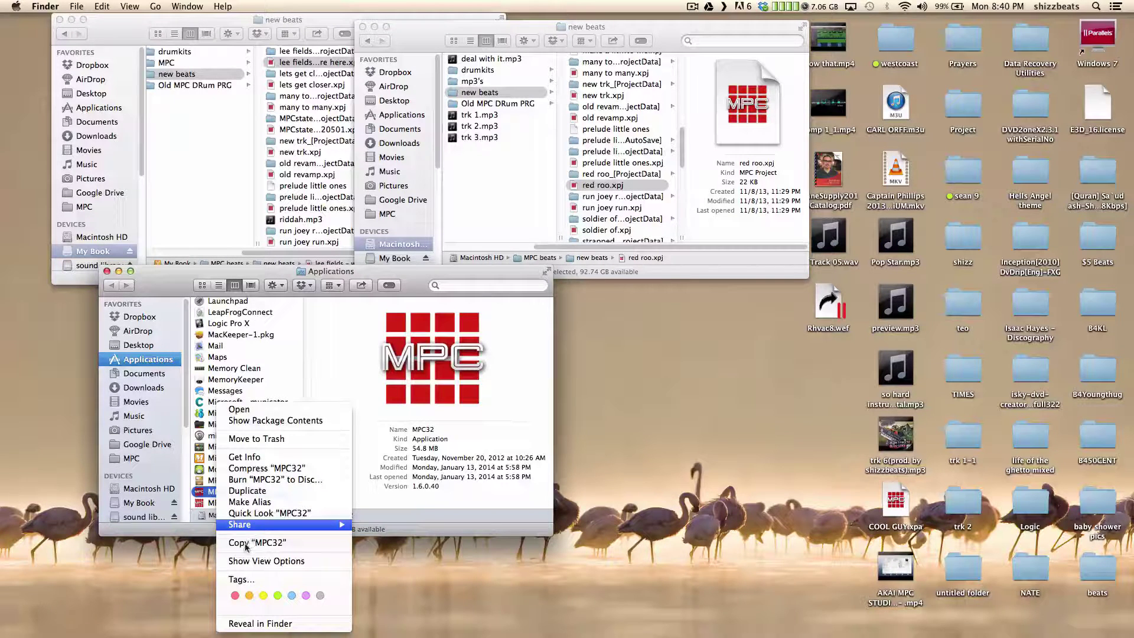
click(242, 542)
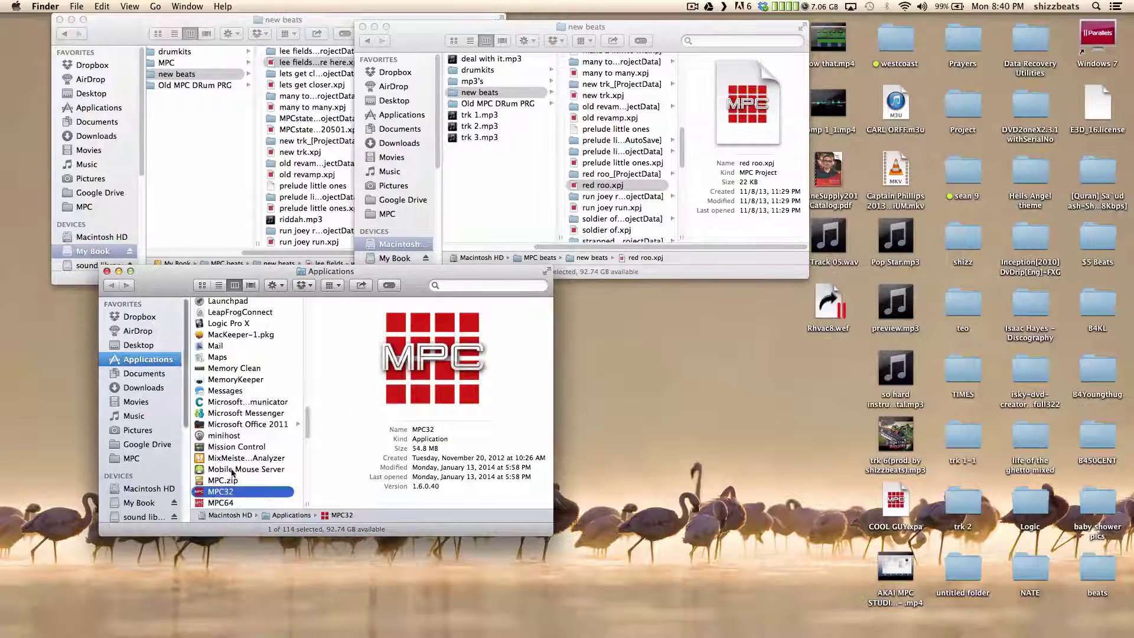
right_click(630, 439)
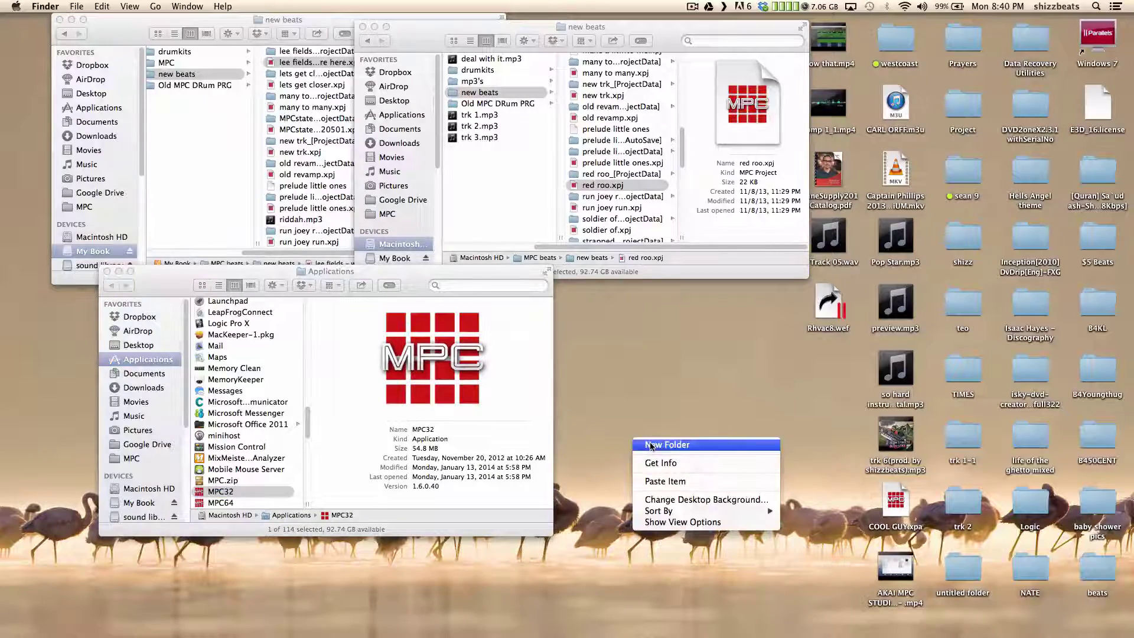
click(649, 446)
Open untitled folder 2, paste the MPC32 copy into it, and check its details
double_click(914, 44)
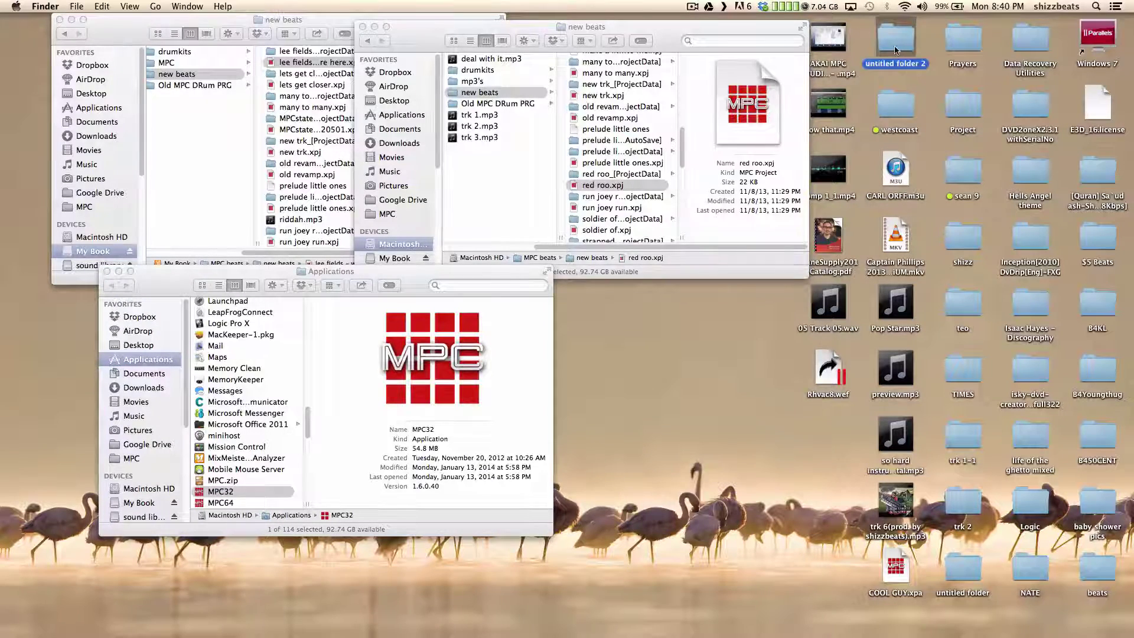
drag(374, 289, 855, 159)
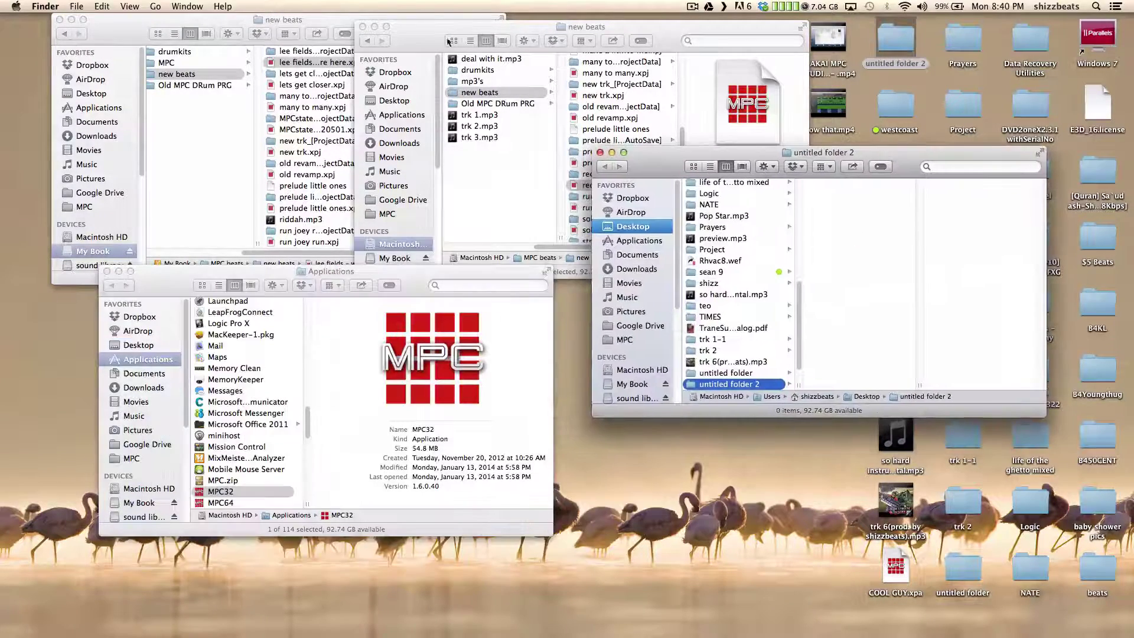
click(103, 6)
click(130, 71)
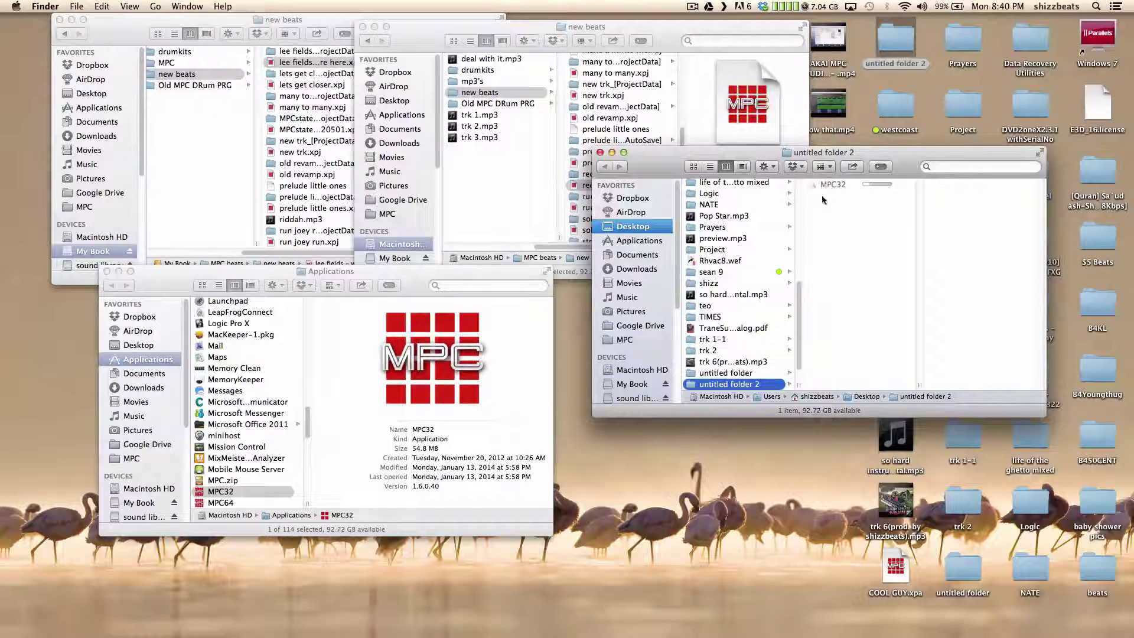
click(828, 186)
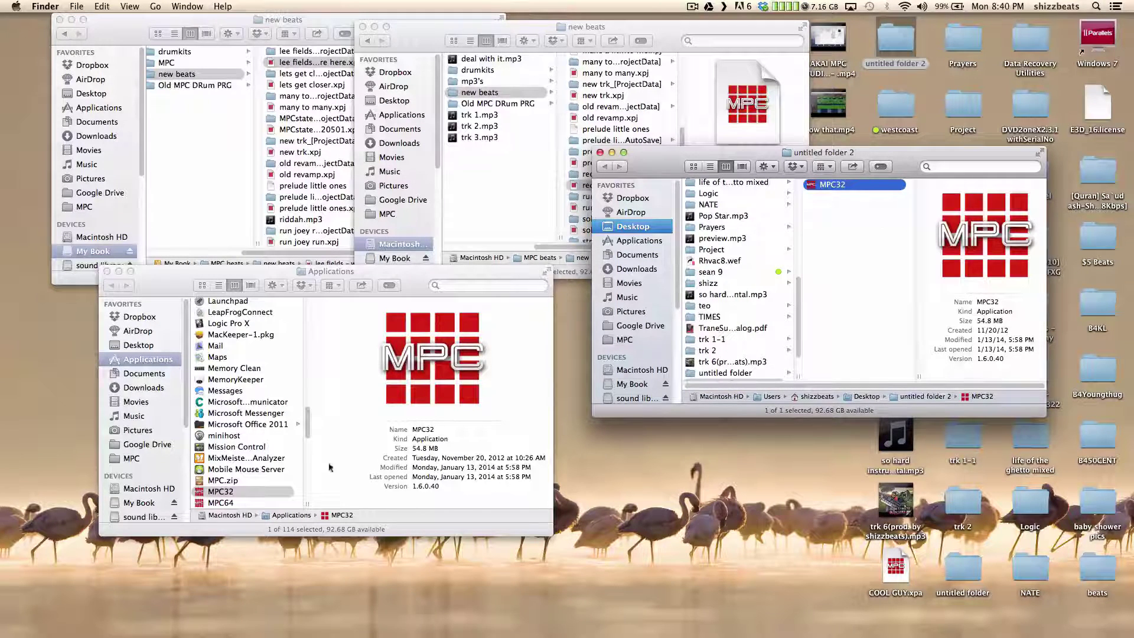
Open Get Info for the original MPC32 app in Applications
click(218, 494)
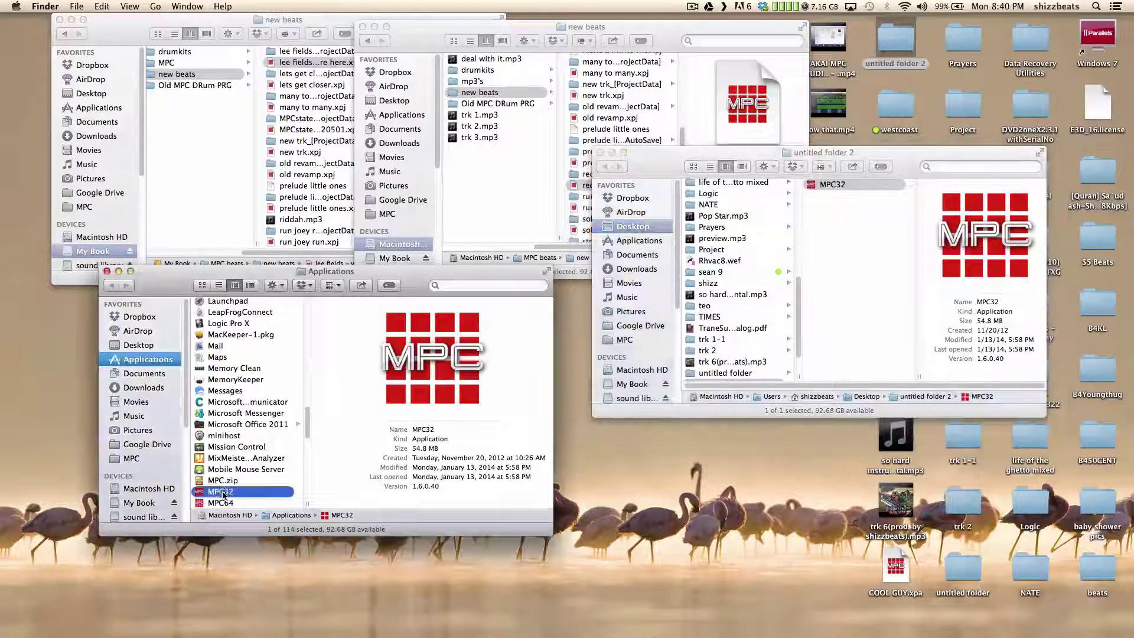
click(221, 502)
click(220, 492)
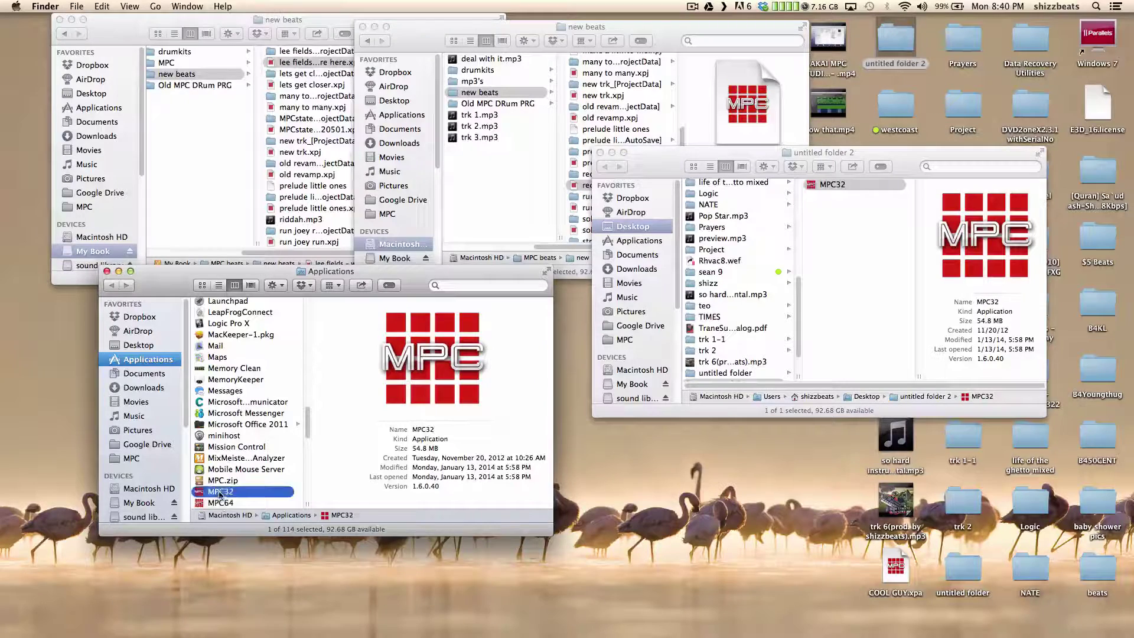
right_click(219, 492)
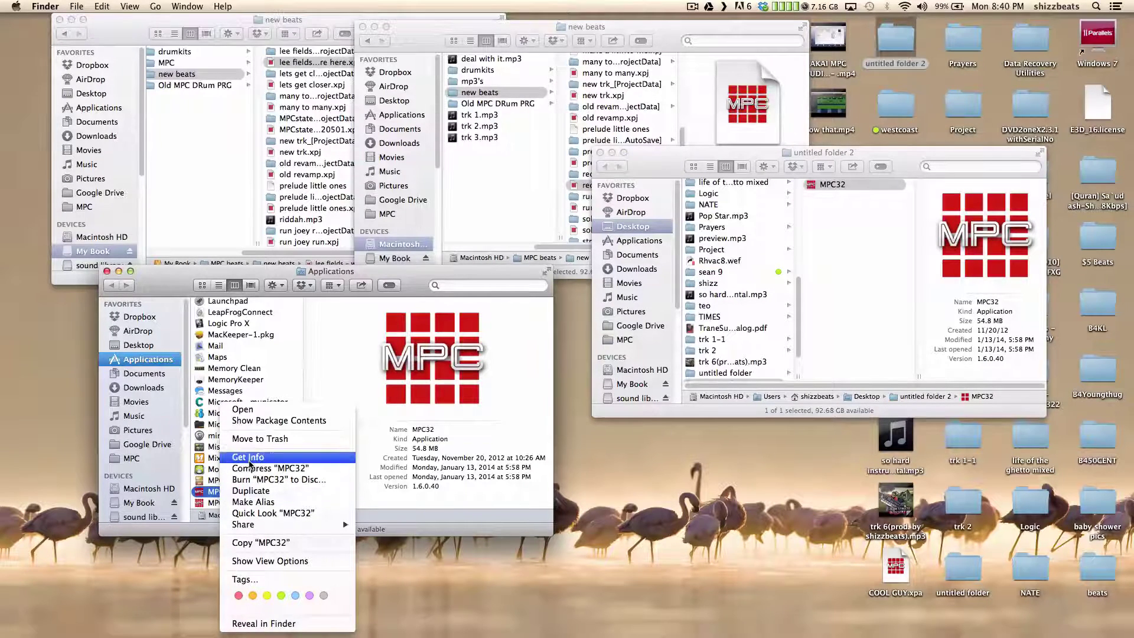
click(248, 459)
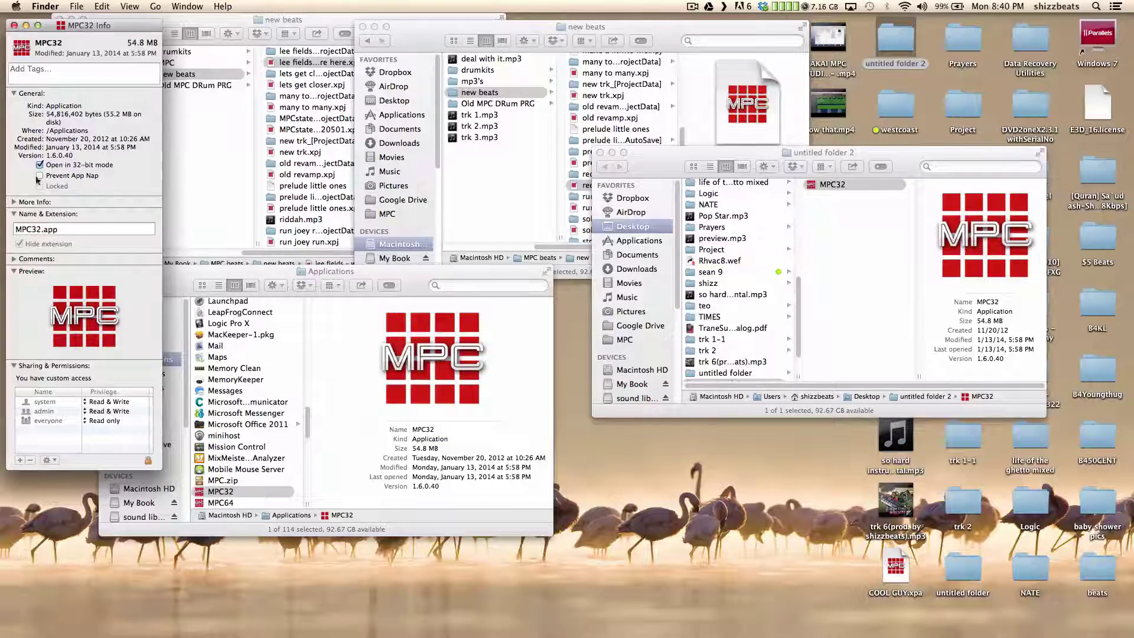
Rename the app to MPC32 in its info window, close it, and select the copy in untitled folder 2
click(40, 228)
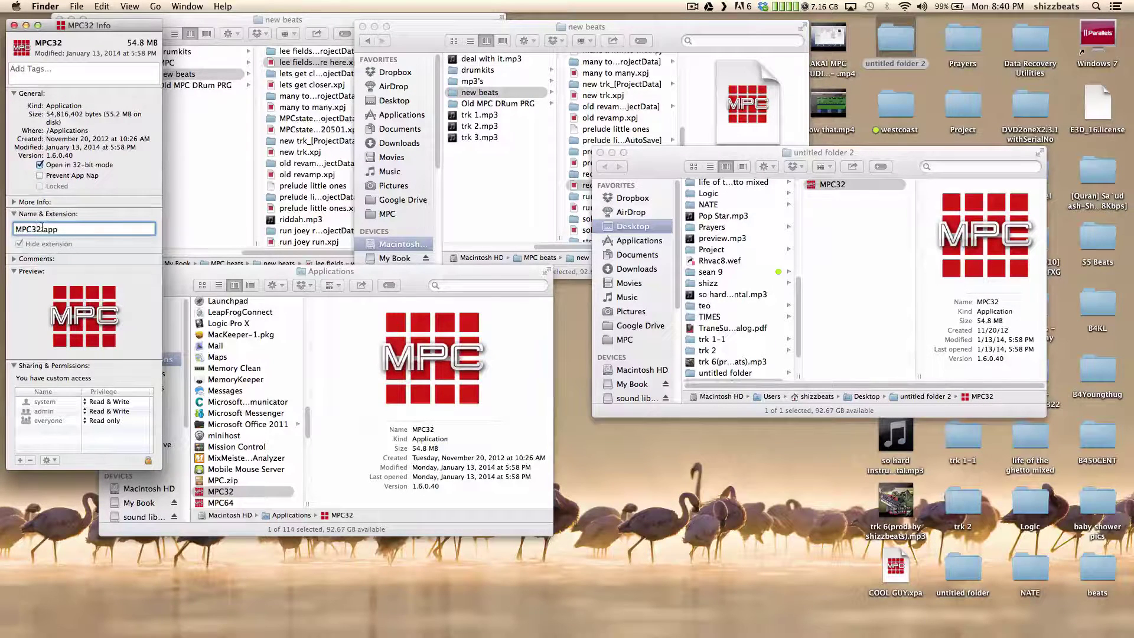
key(BackSpace)
key(Return)
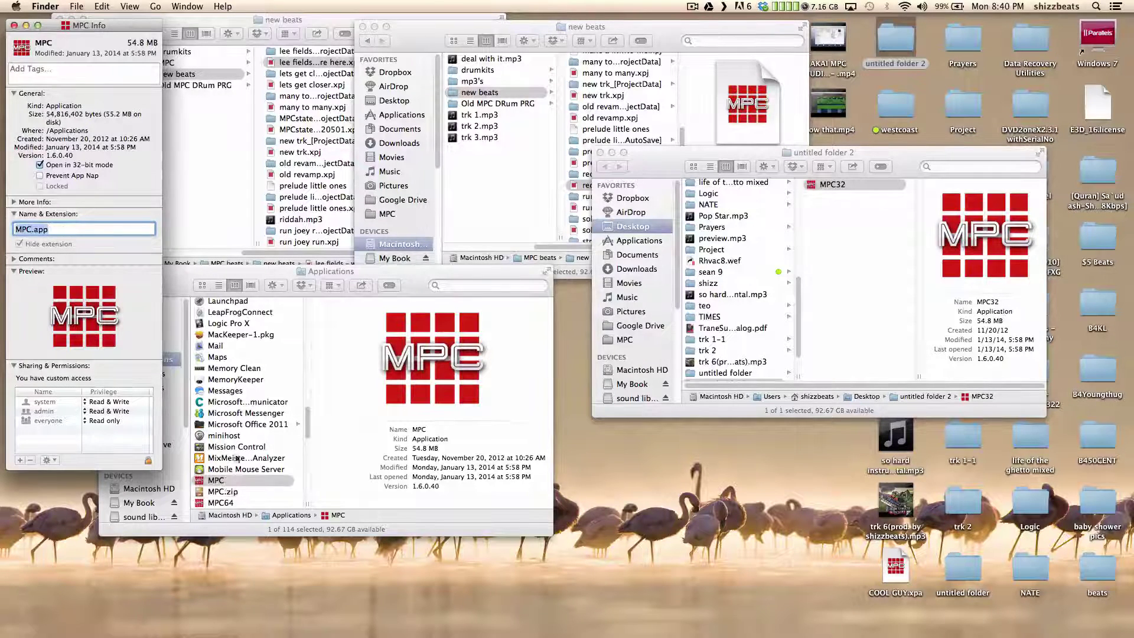
click(33, 228)
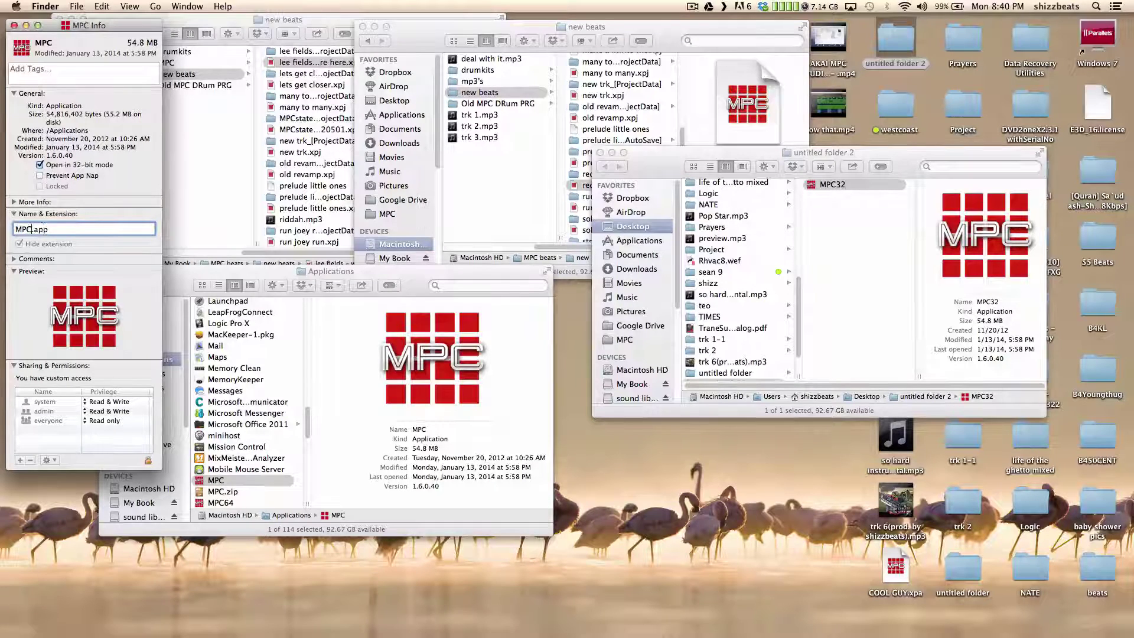
text(32)
key(Return)
click(13, 26)
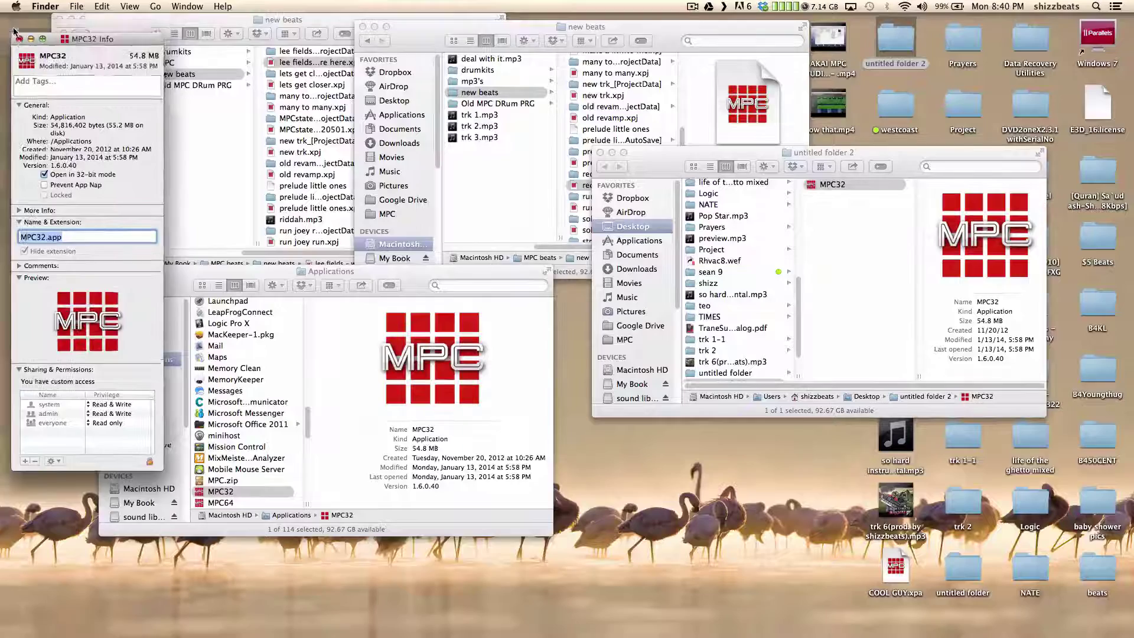
click(842, 187)
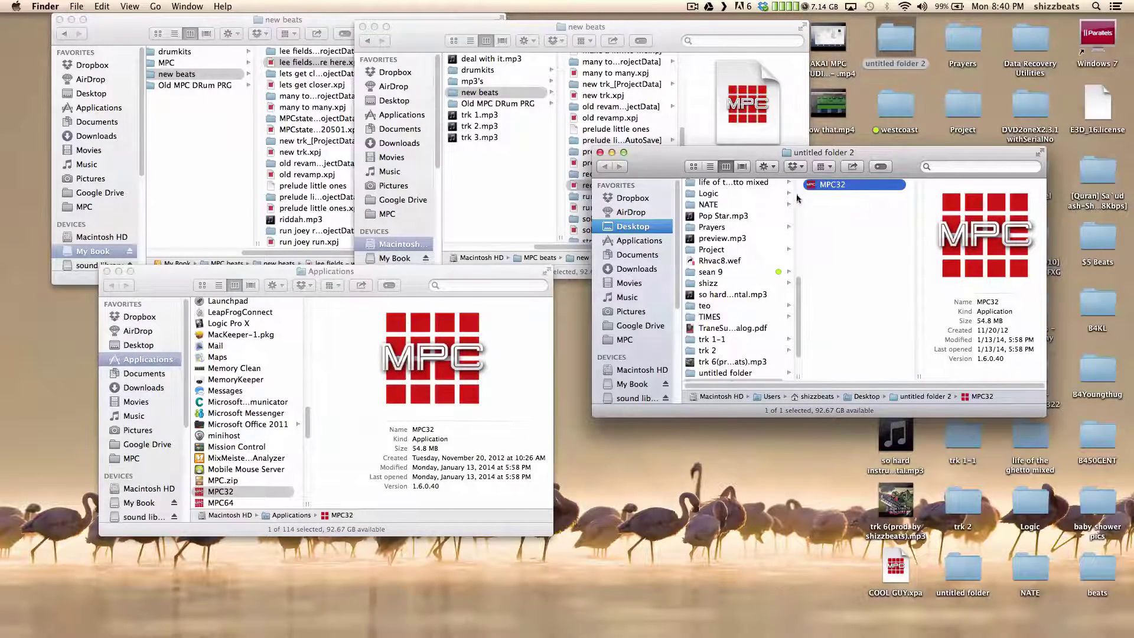
right_click(839, 186)
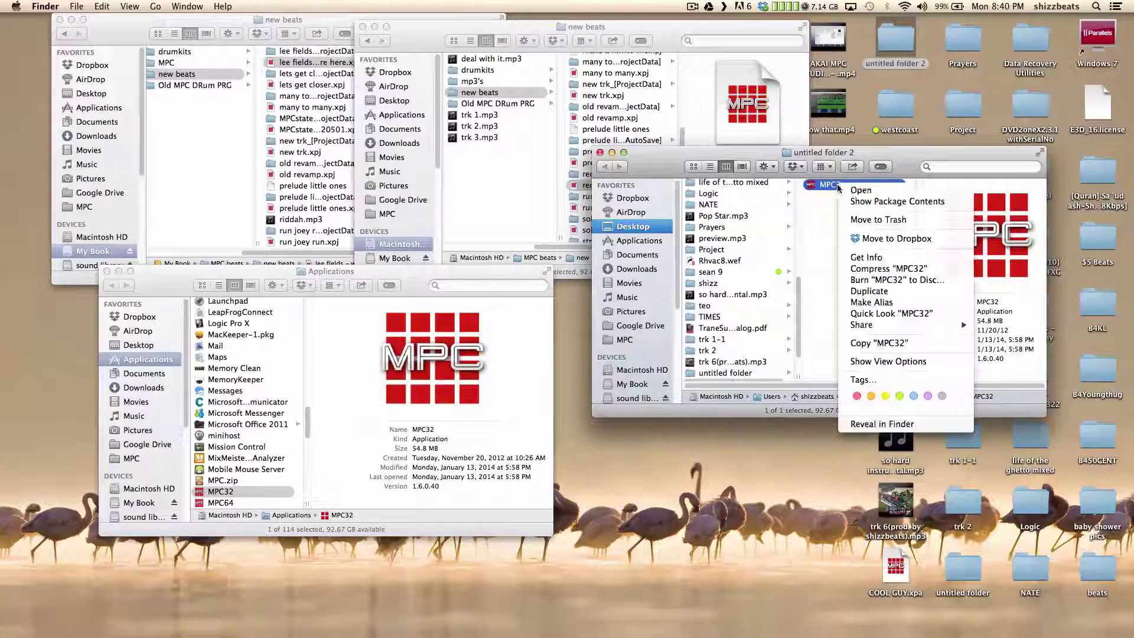
click(864, 259)
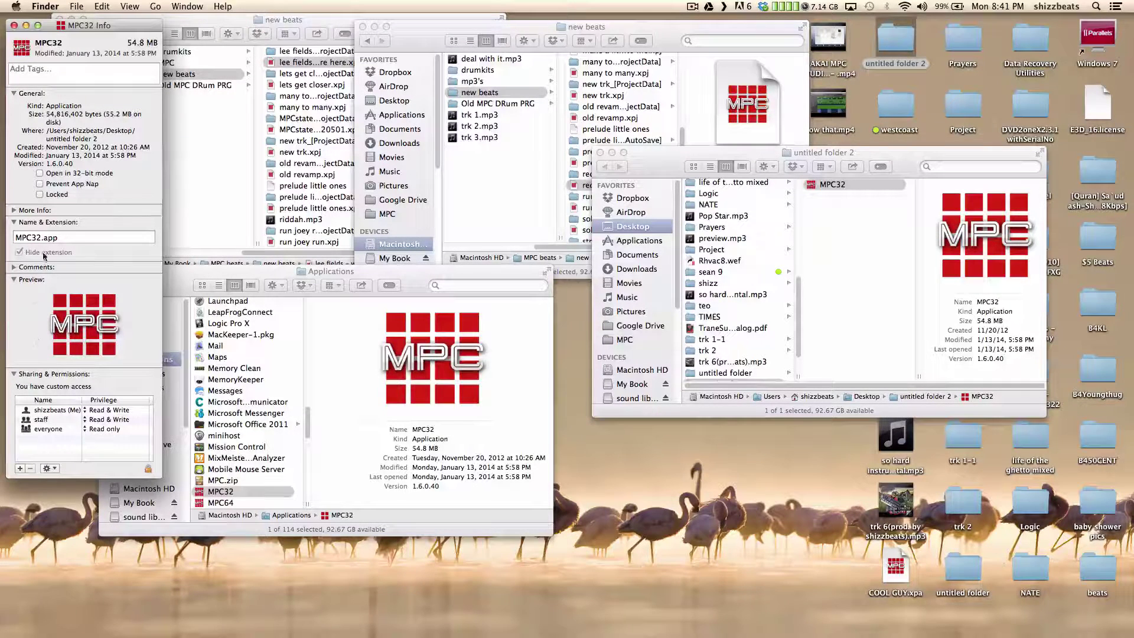
click(14, 25)
click(844, 204)
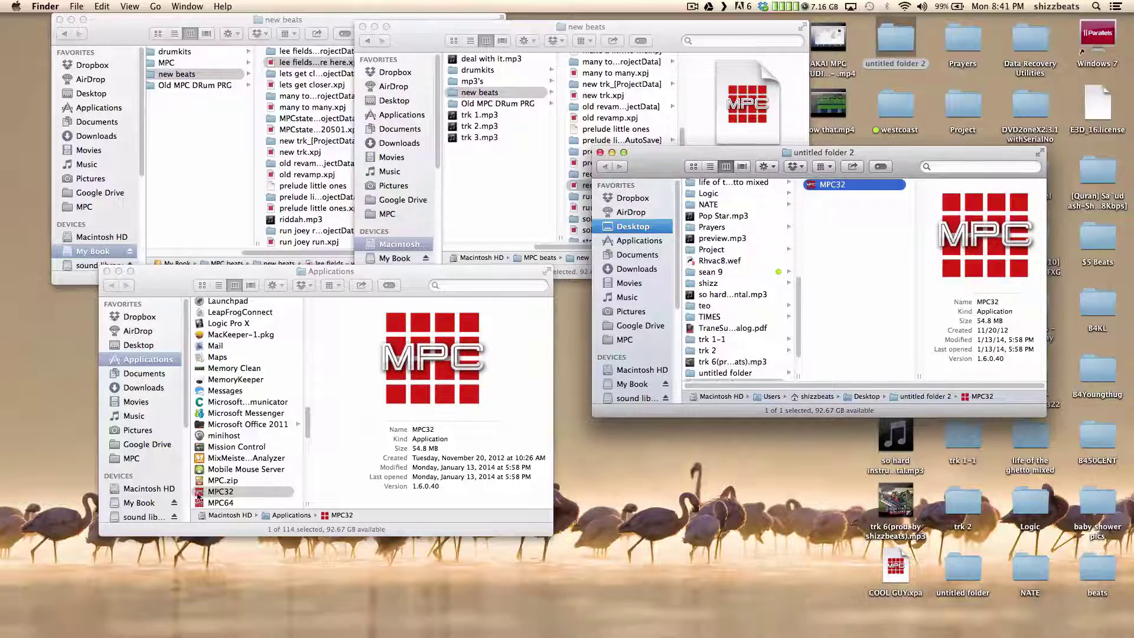
scroll(235, 485, down, 3)
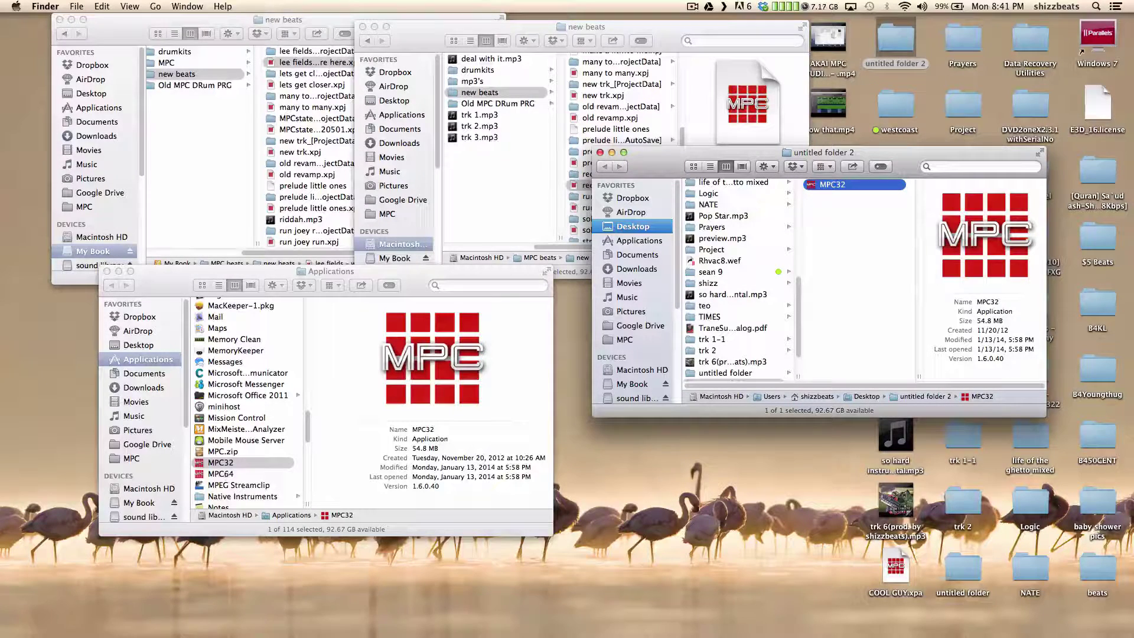
mouse_move(331, 632)
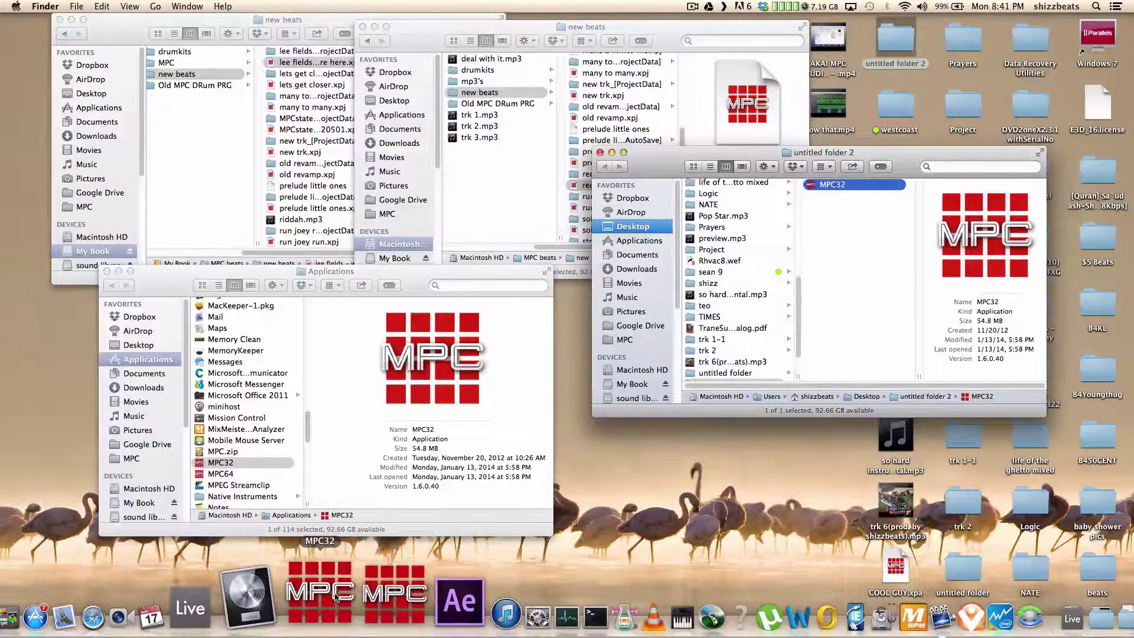
Close the Applications and untitled folder 2 windows and arrange the two new beats windows
click(107, 272)
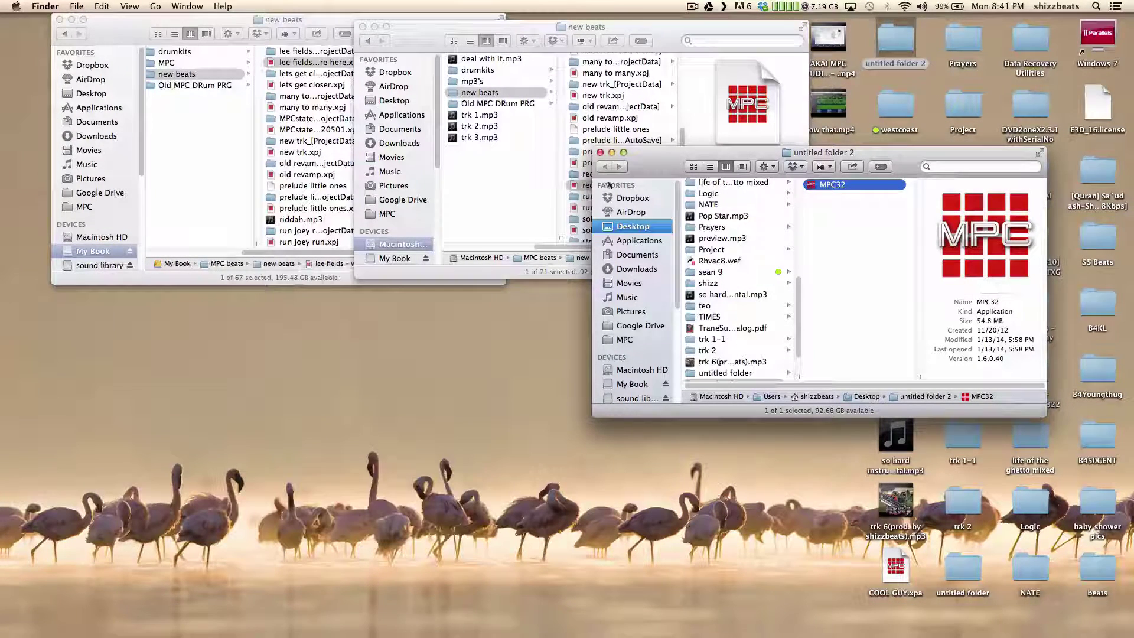
click(600, 152)
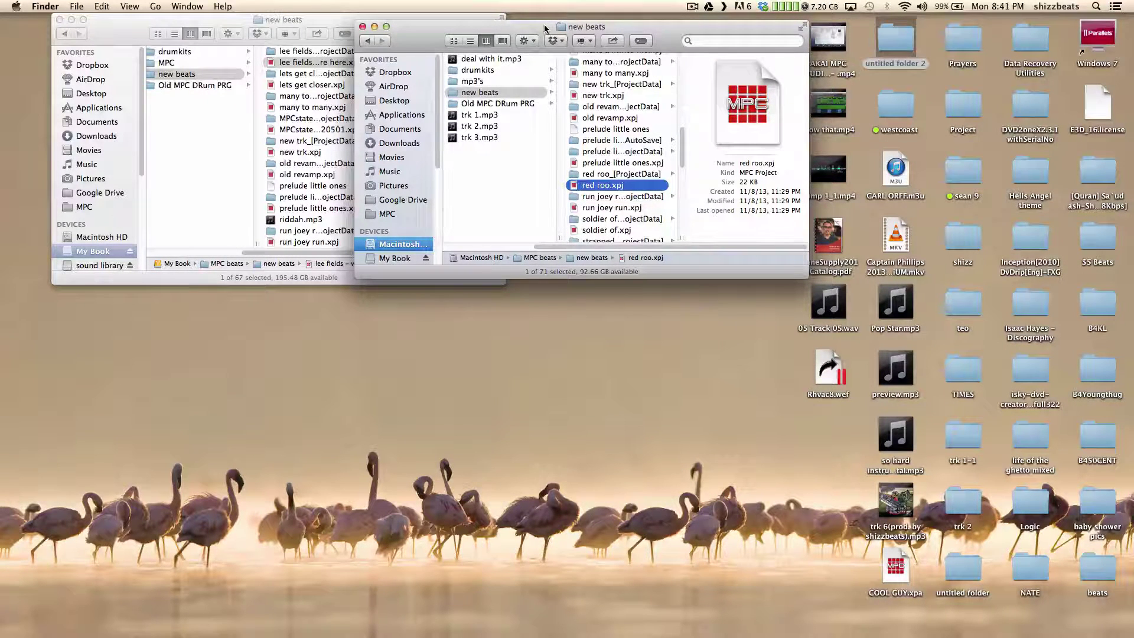
drag(546, 28, 554, 19)
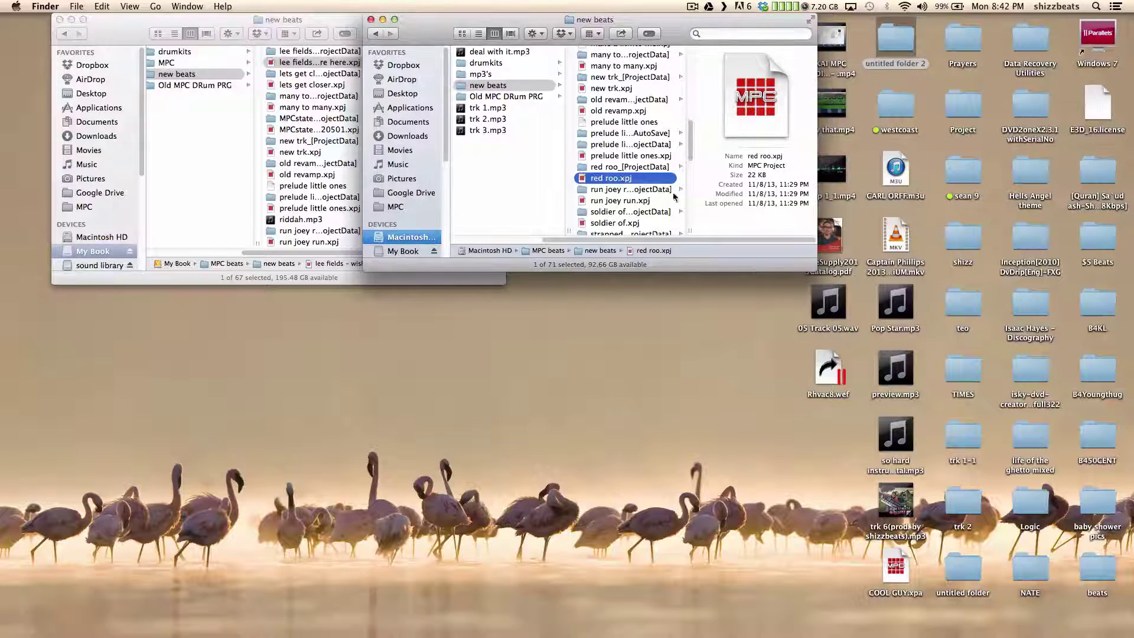
click(315, 23)
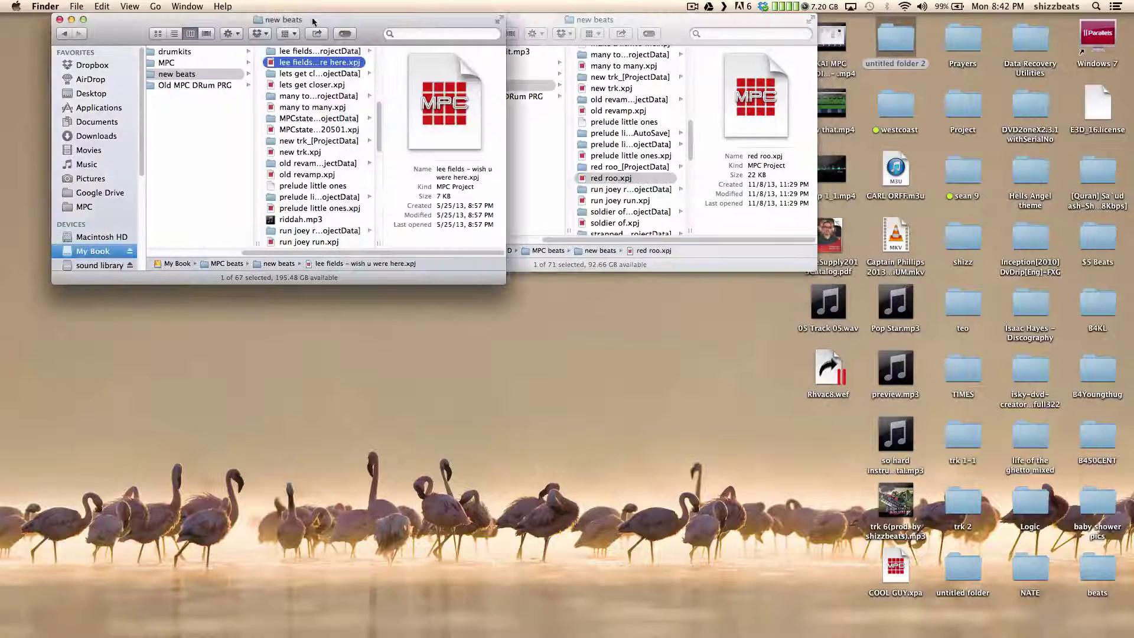
click(675, 24)
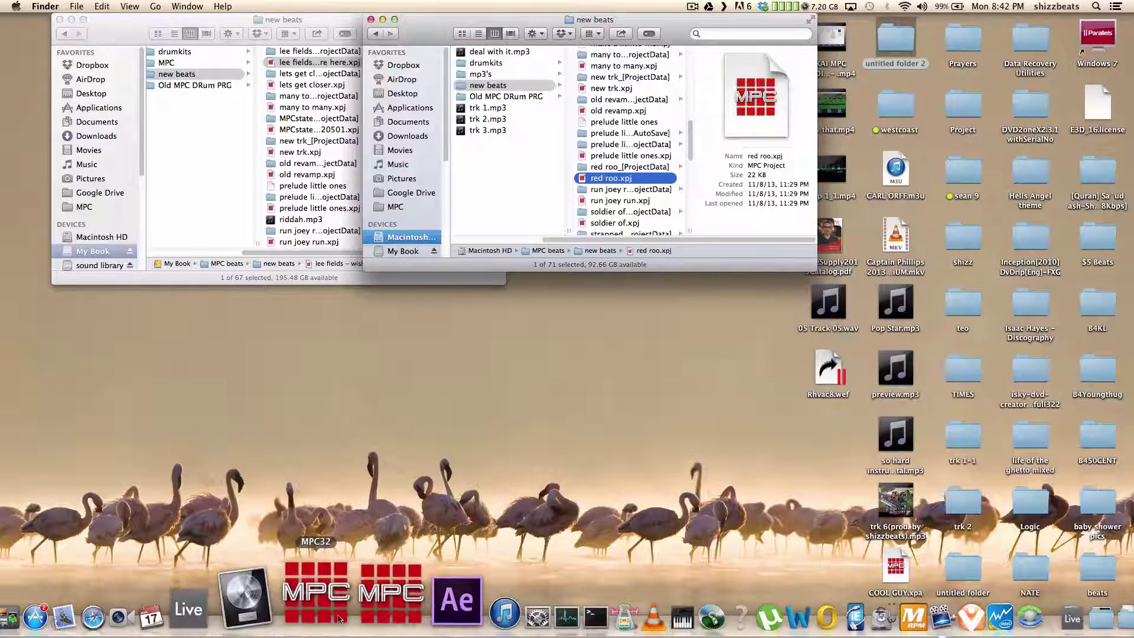
Launch MPC32 and open lee fields – wish u were here.xpj from the new beats folder
click(338, 615)
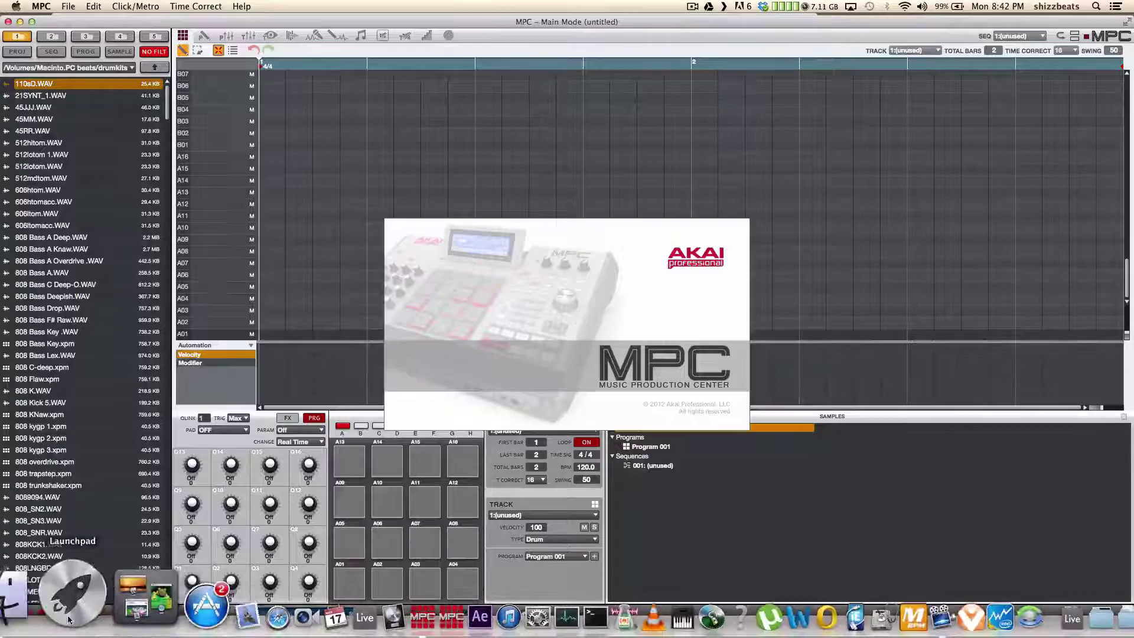
click(13, 597)
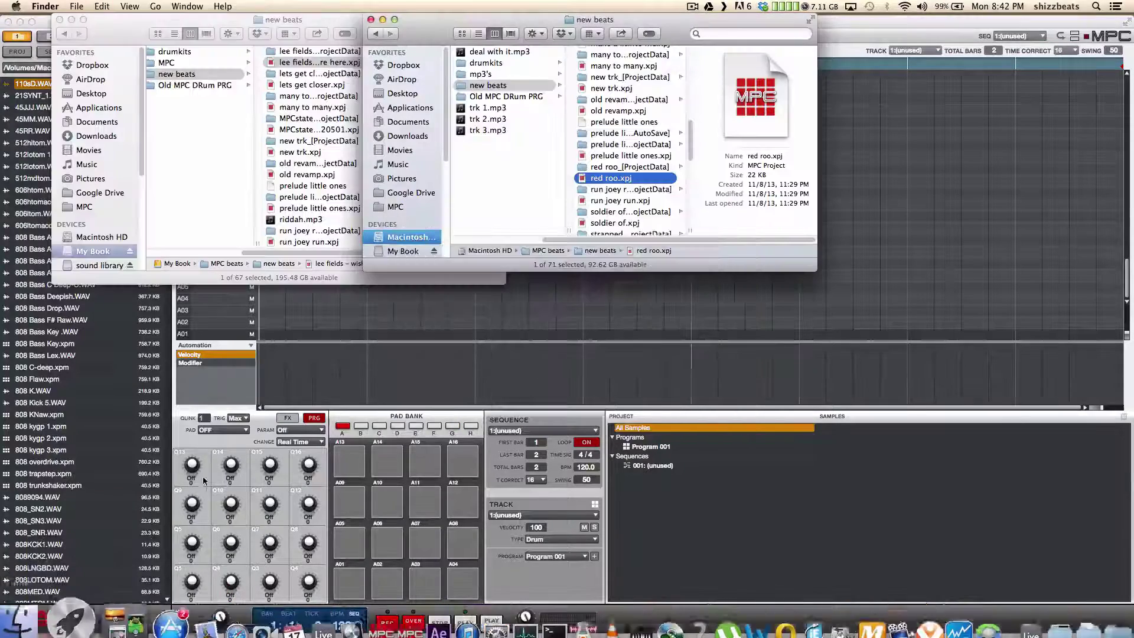
click(313, 21)
double_click(319, 62)
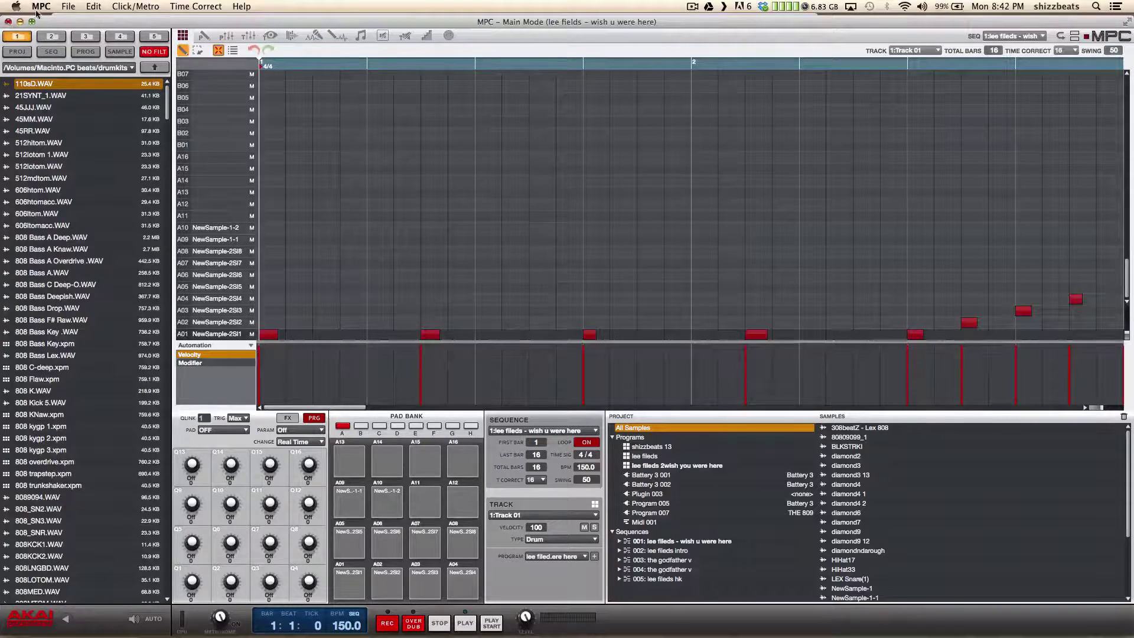
Quit MPC32, launch MPC64, and open the lee fields project from Finder
key(super+q)
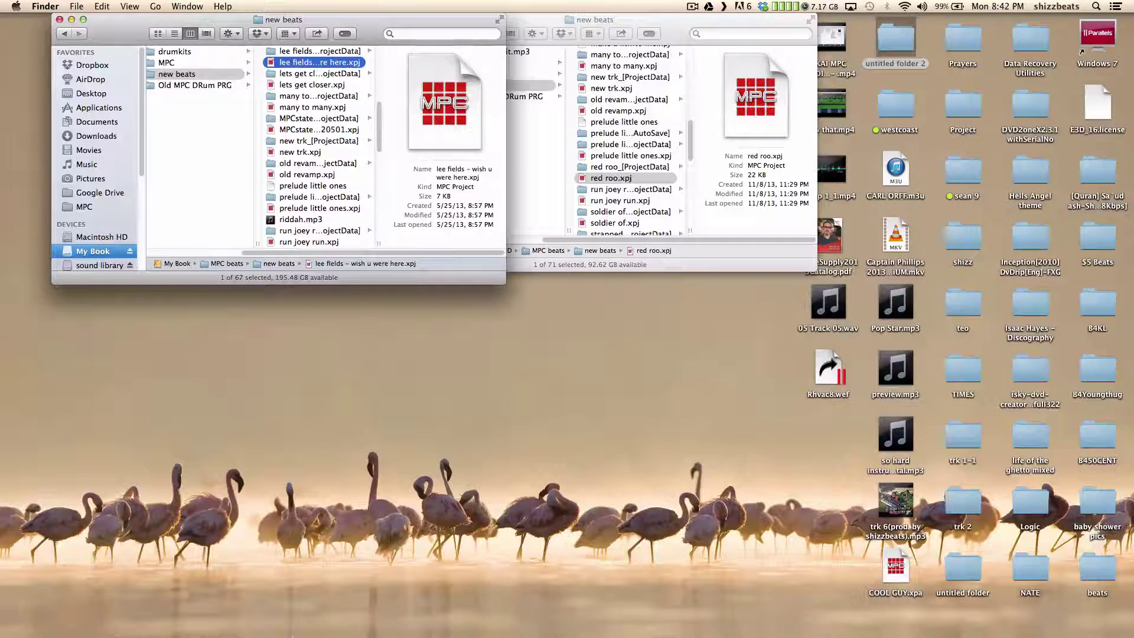
click(359, 594)
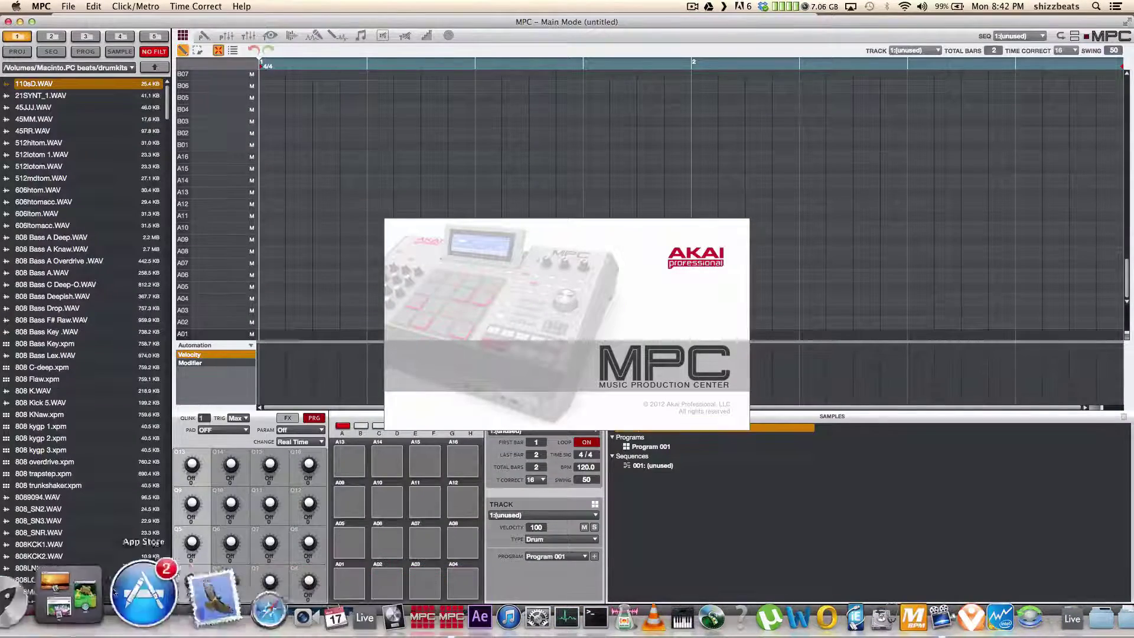
click(44, 590)
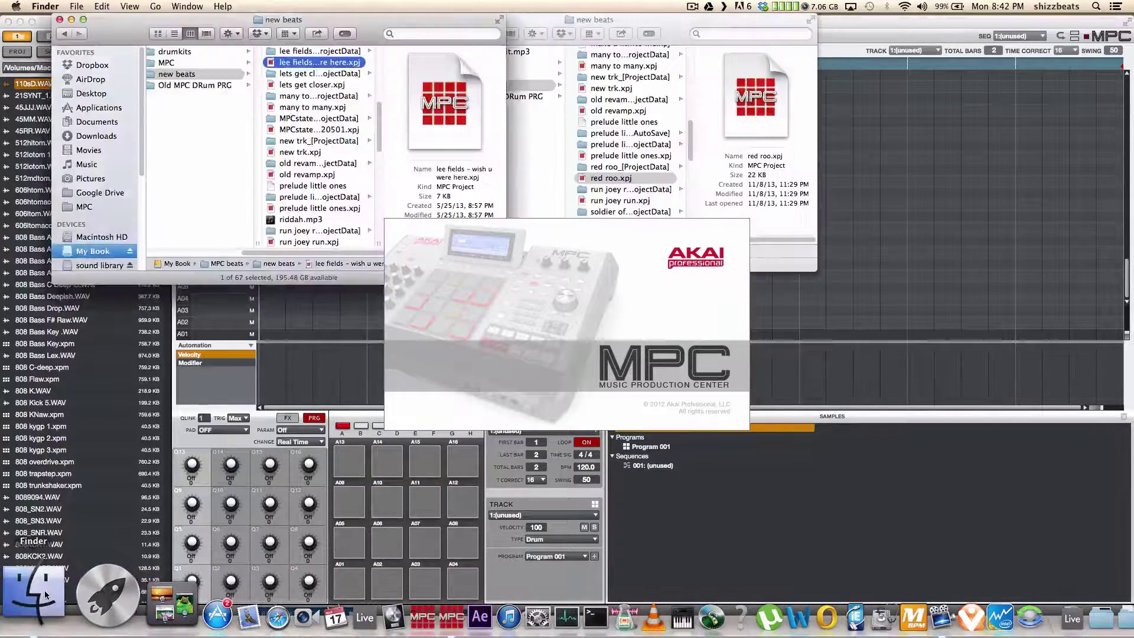
double_click(317, 64)
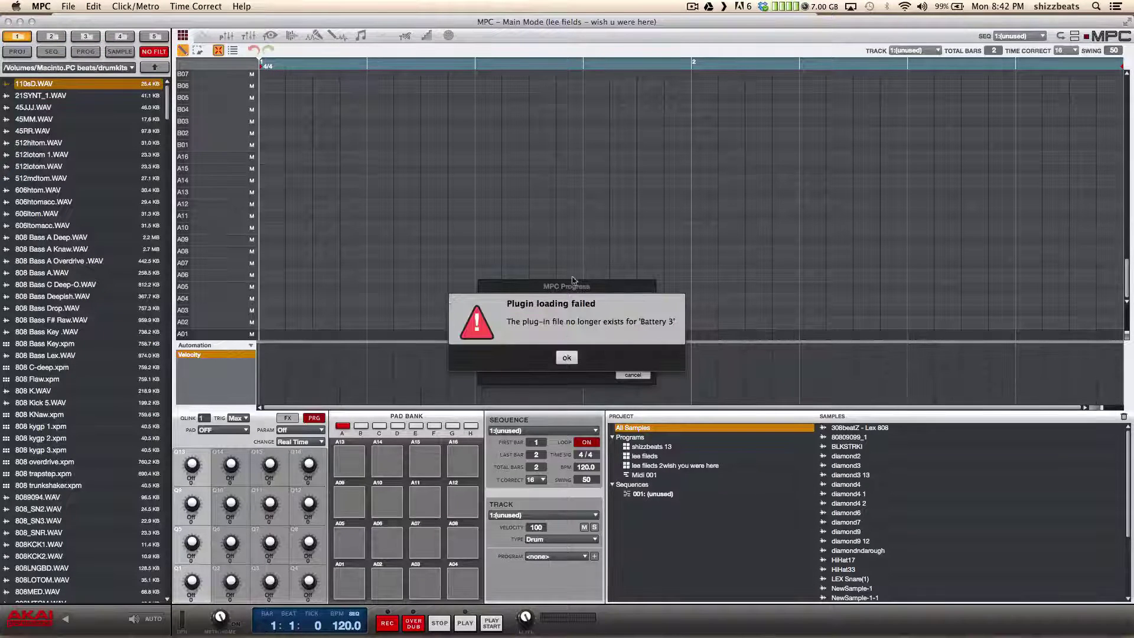
Dismiss the three missing-plugin warnings so the 150 BPM project finishes loading
click(568, 358)
click(571, 357)
click(573, 358)
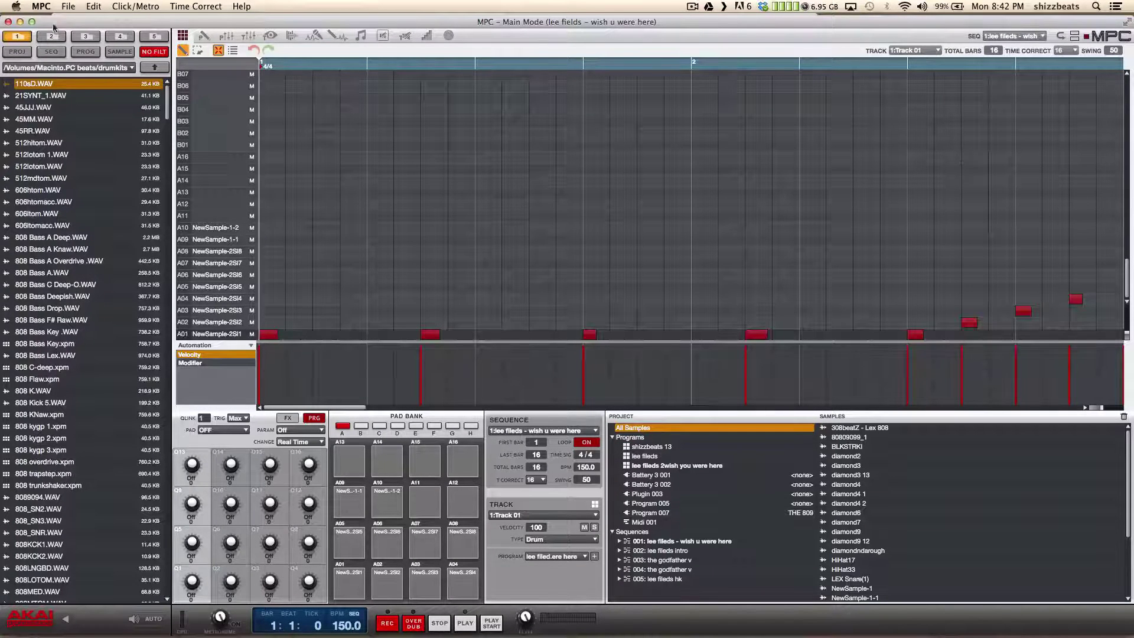
mouse_move(230, 620)
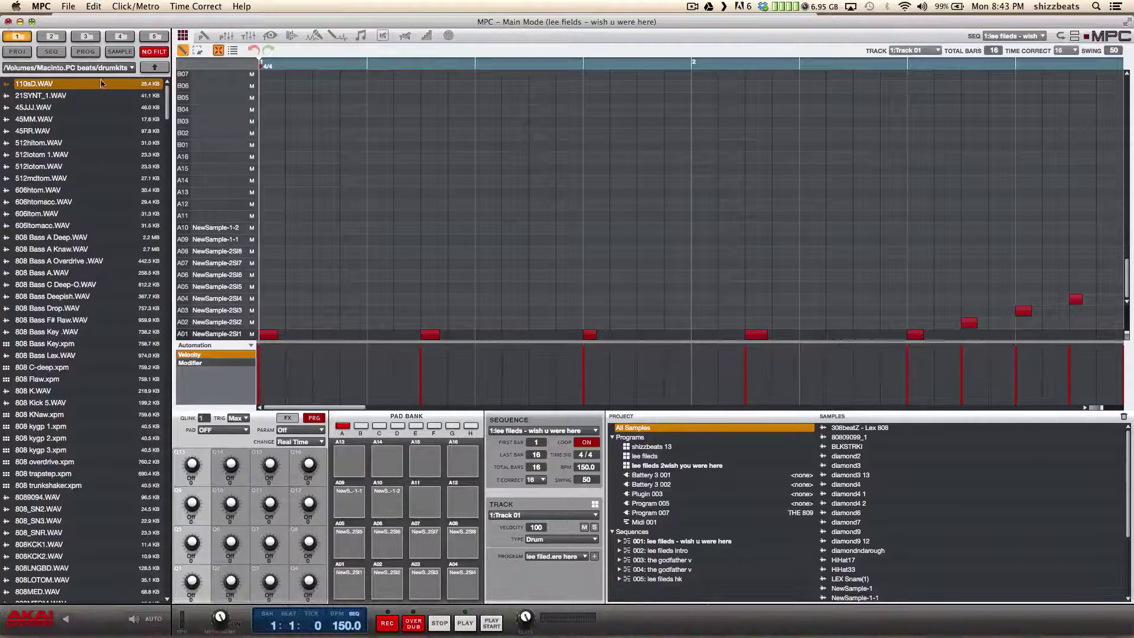
Bring the lee fields new beats window forward, open a new Finder window on MPC, then close it
key(super+Tab)
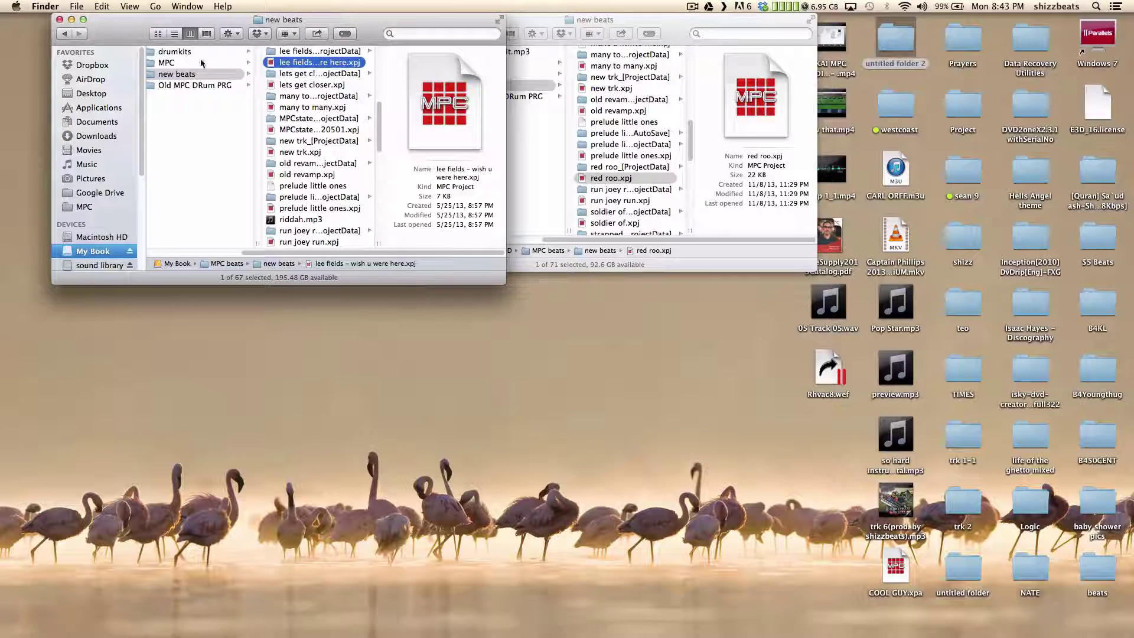
click(641, 26)
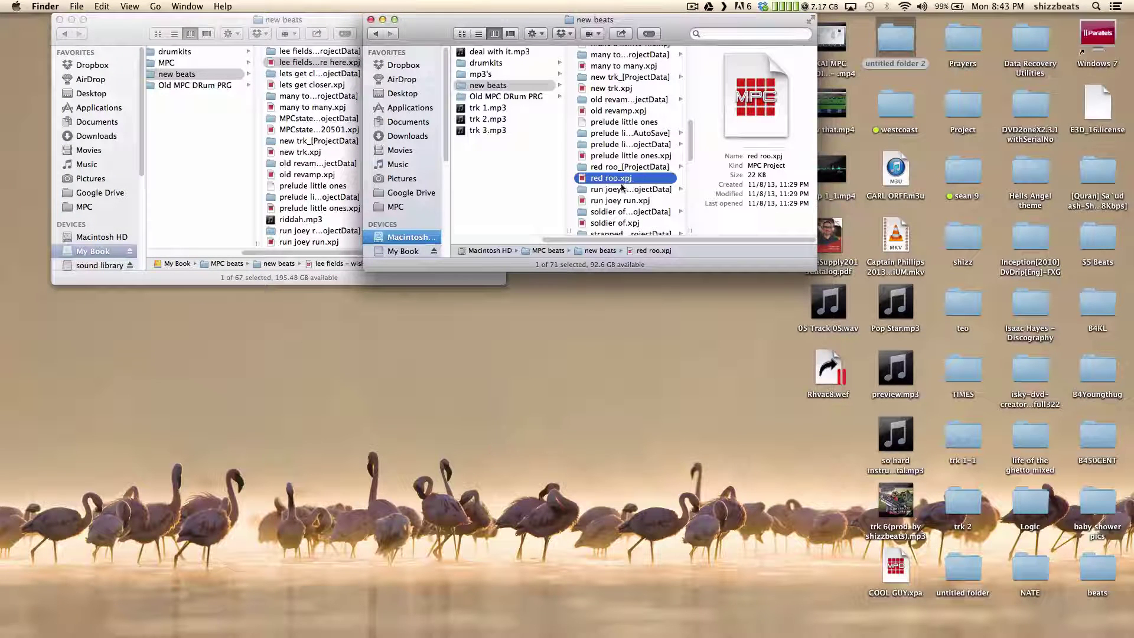
click(330, 20)
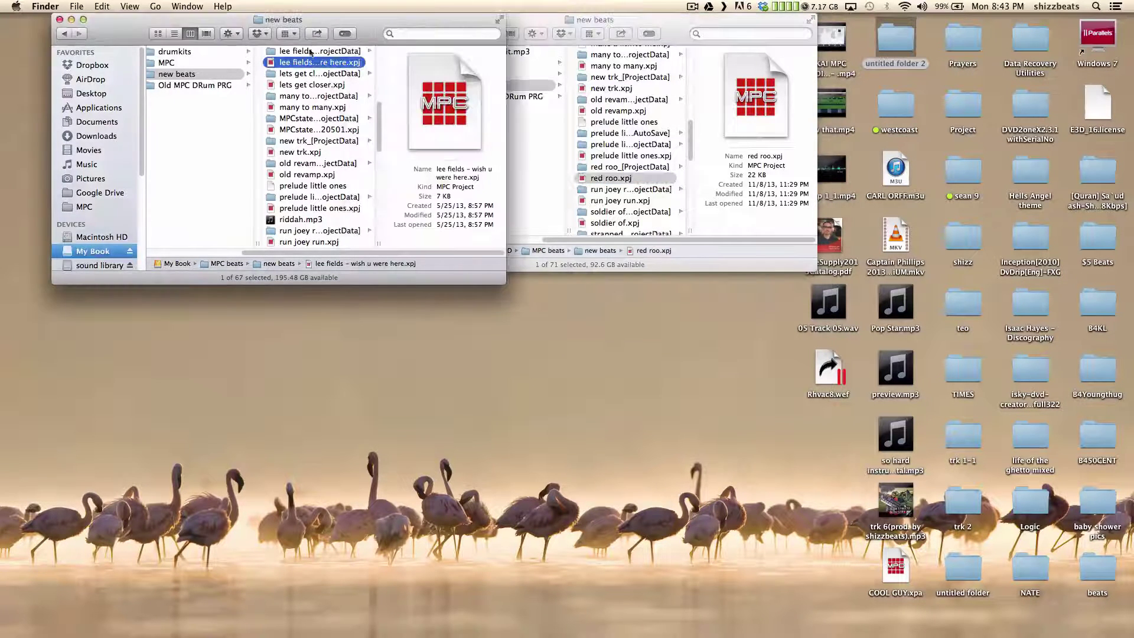
mouse_move(44, 606)
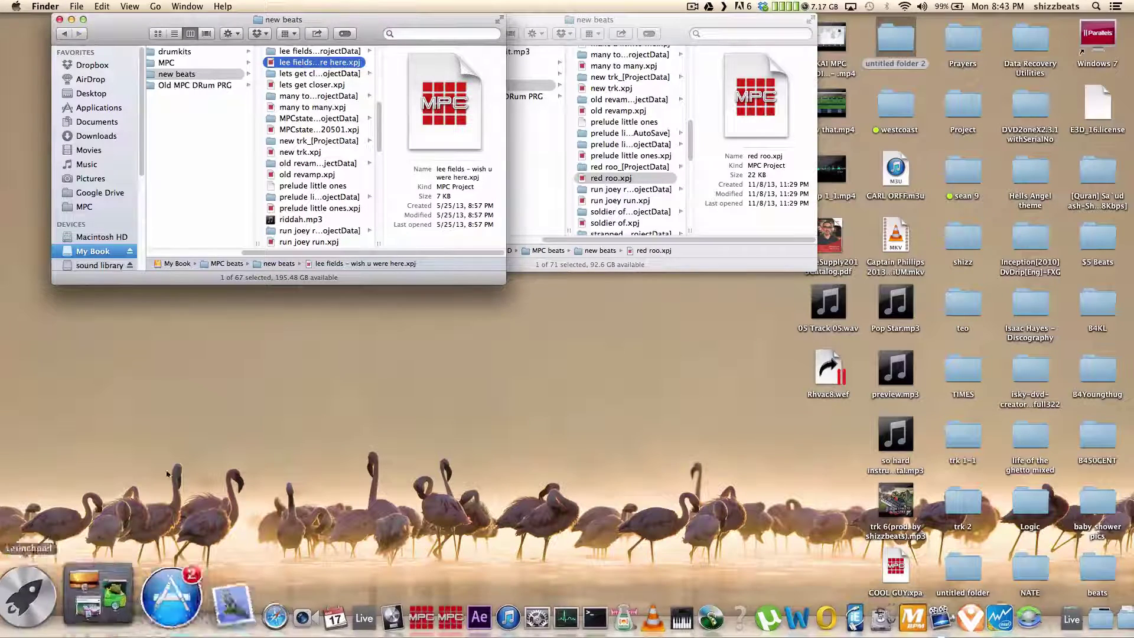
click(77, 6)
click(86, 22)
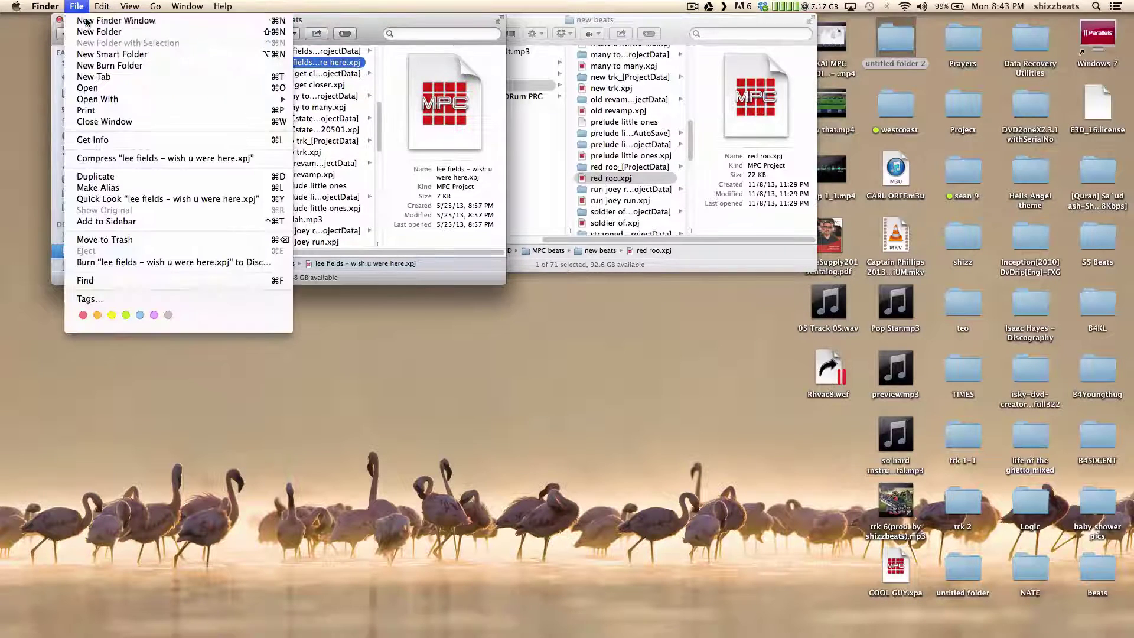
click(282, 372)
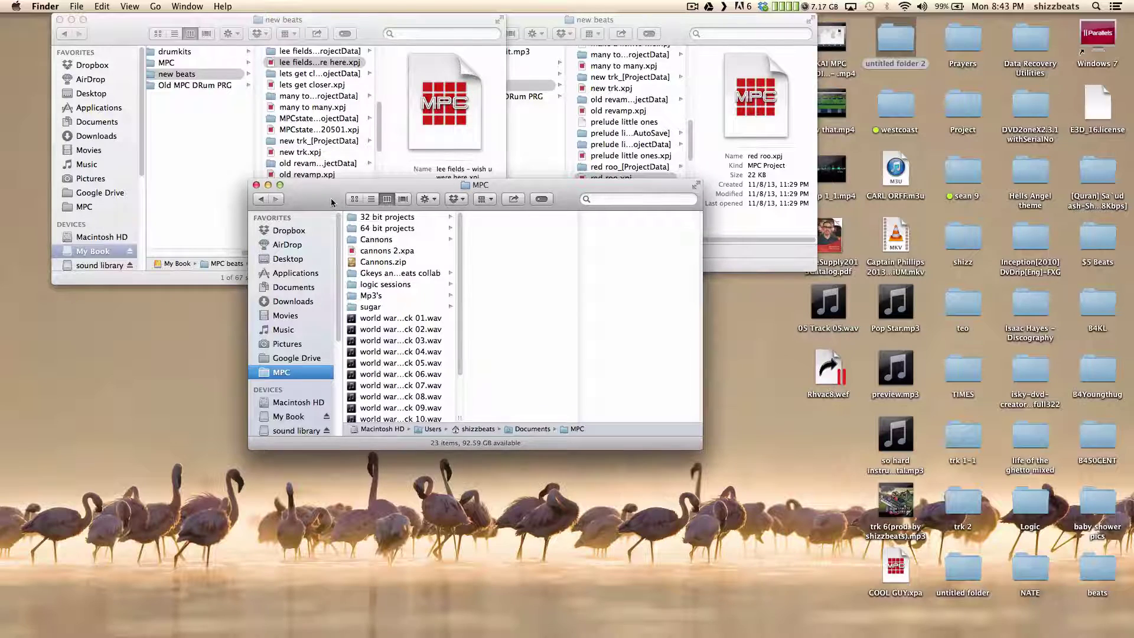
click(255, 185)
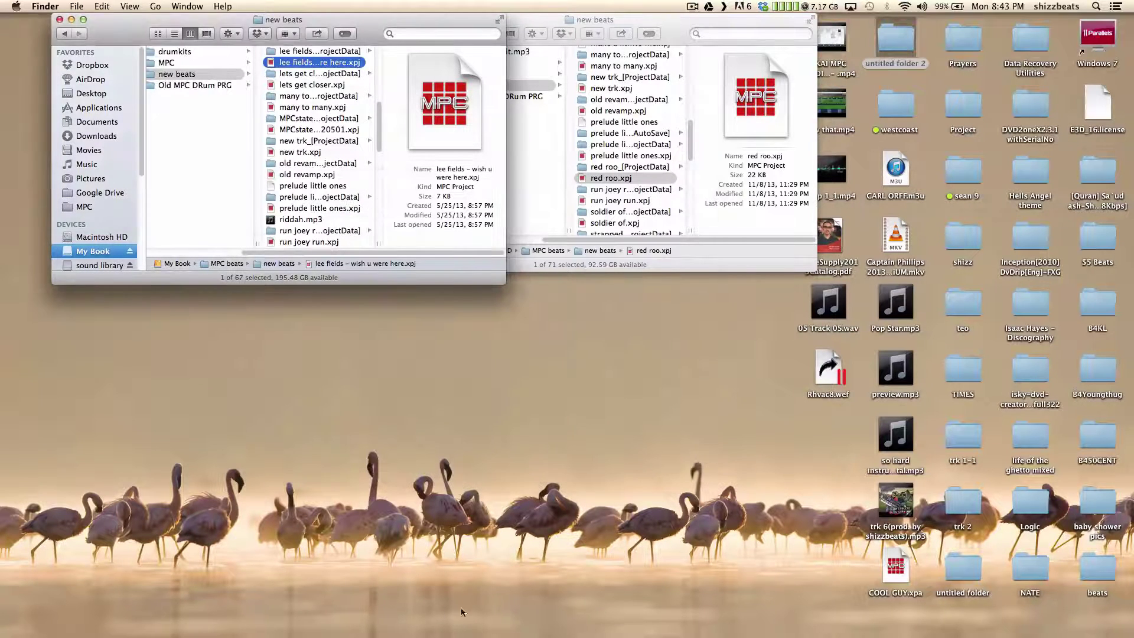
Launch MPC64 and open lee fields – wish u were here.xpj from Finder
click(351, 569)
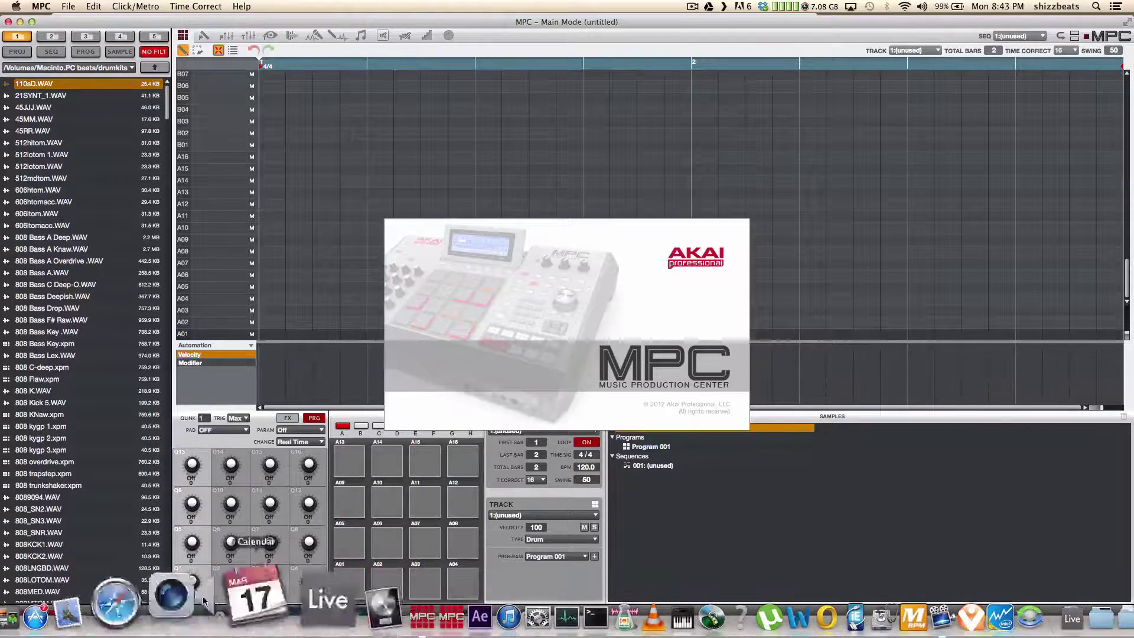
click(88, 597)
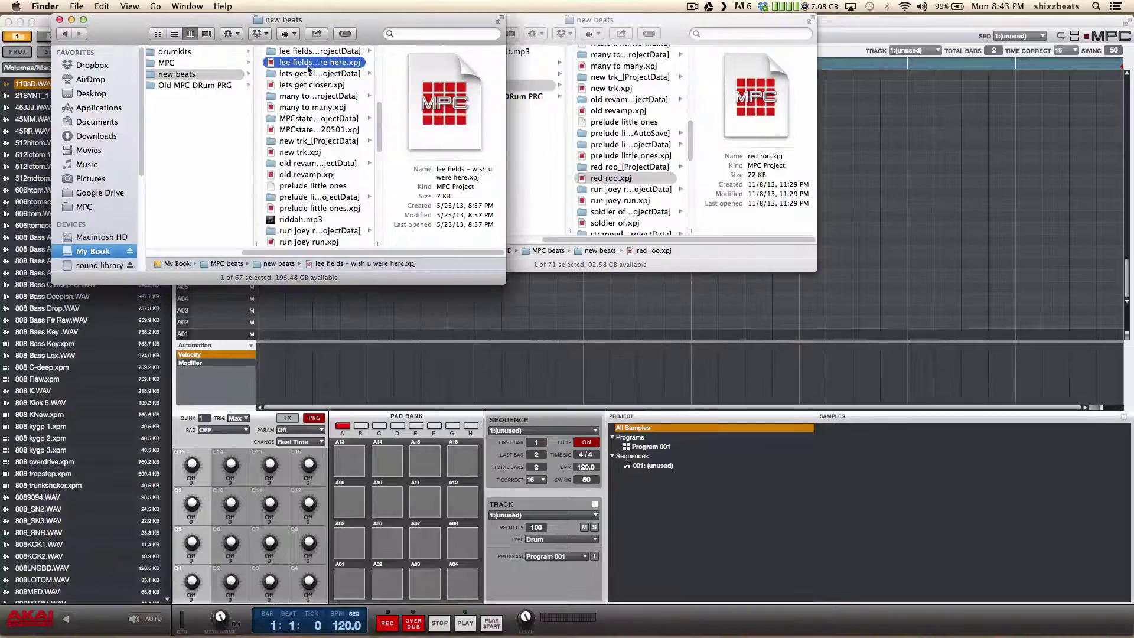
double_click(308, 65)
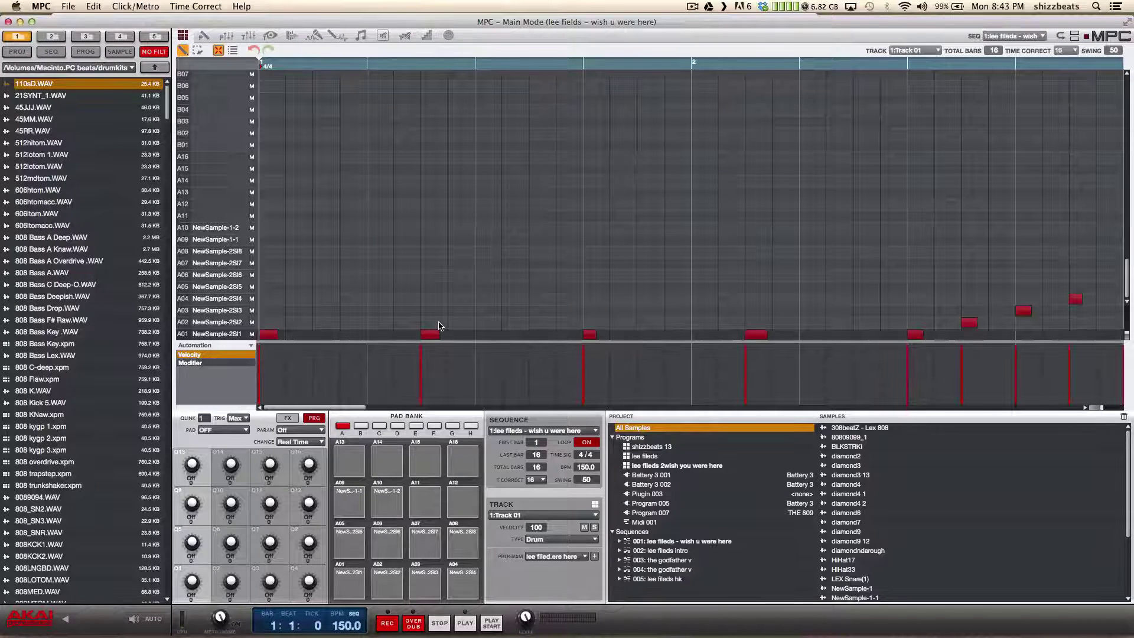
Play the lee fields song in Song mode (F5), then close MPC
key(F5)
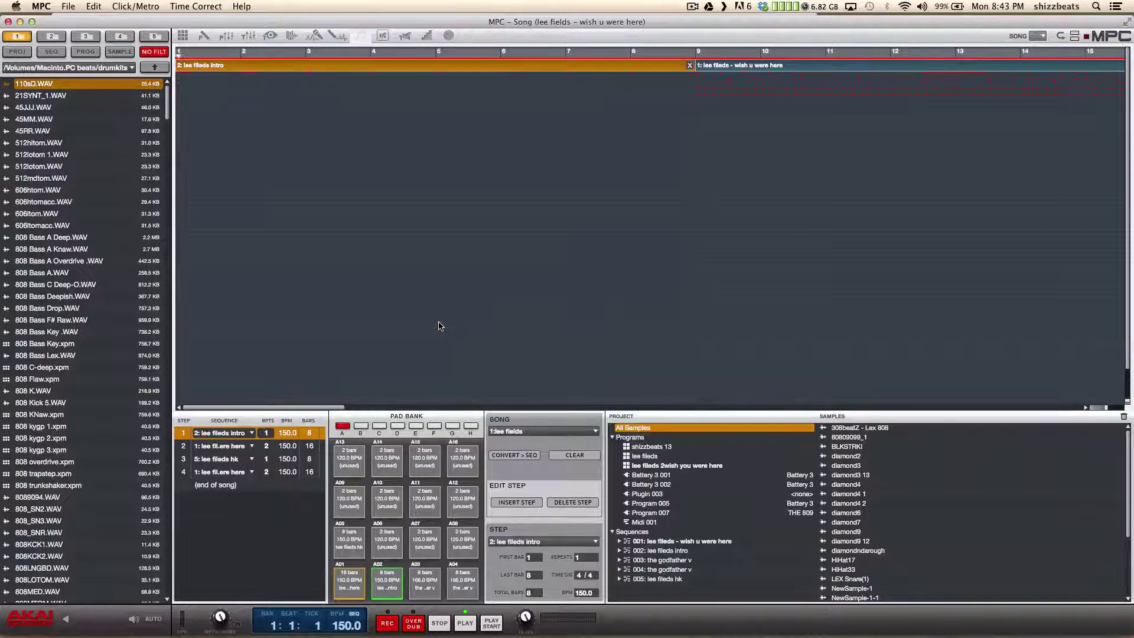
key(space)
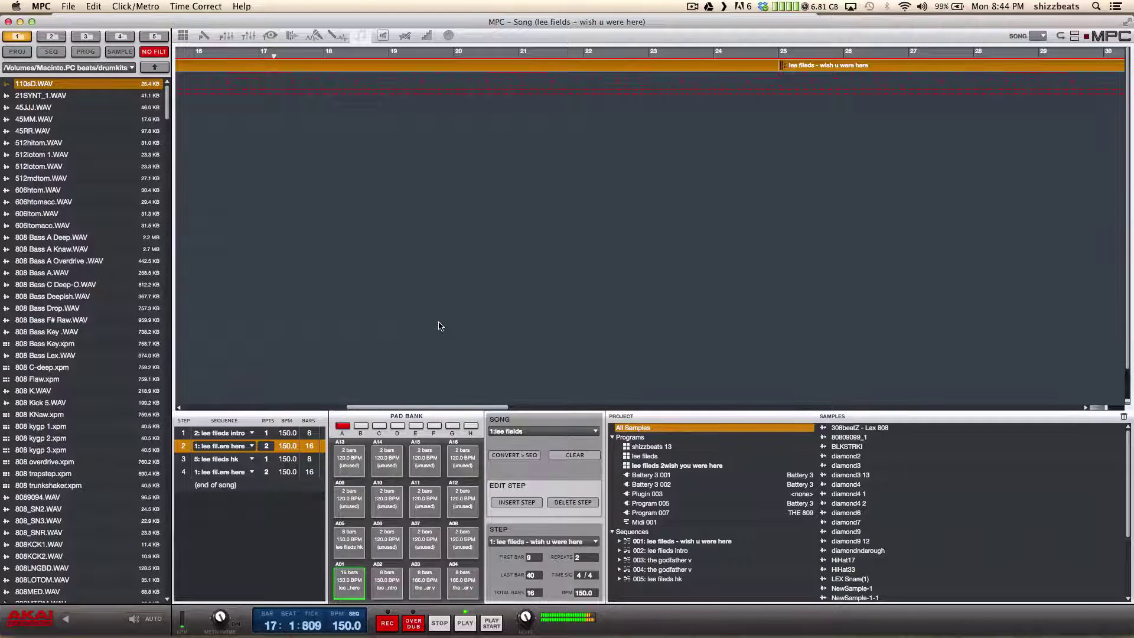
click(9, 23)
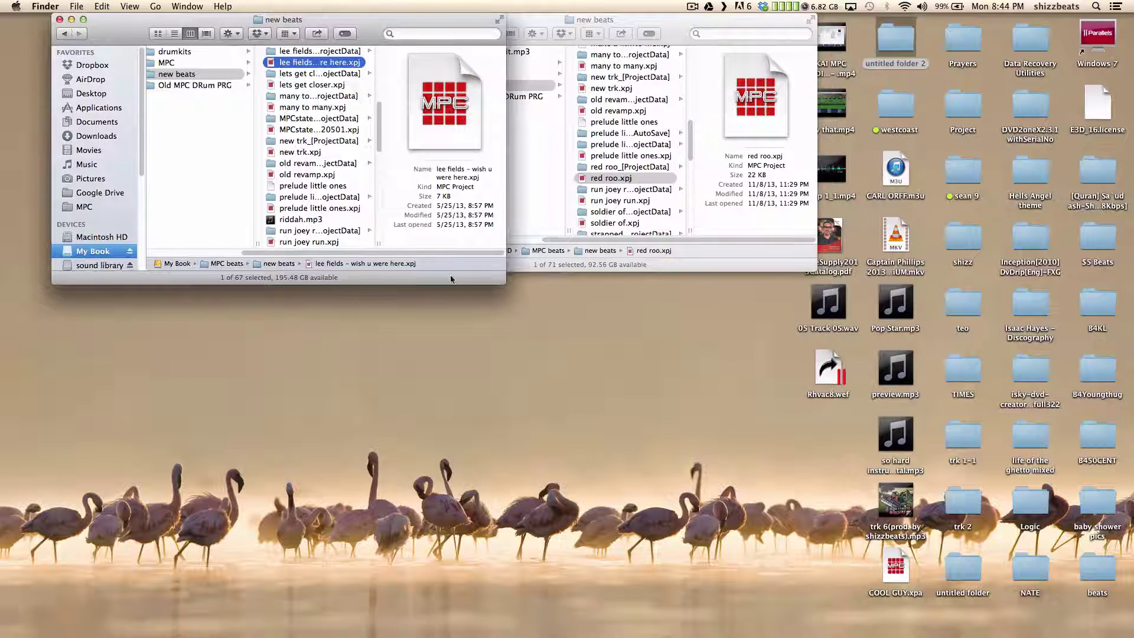
Launch MPC64 again and open red roo.xpj from the new beats folder
click(361, 599)
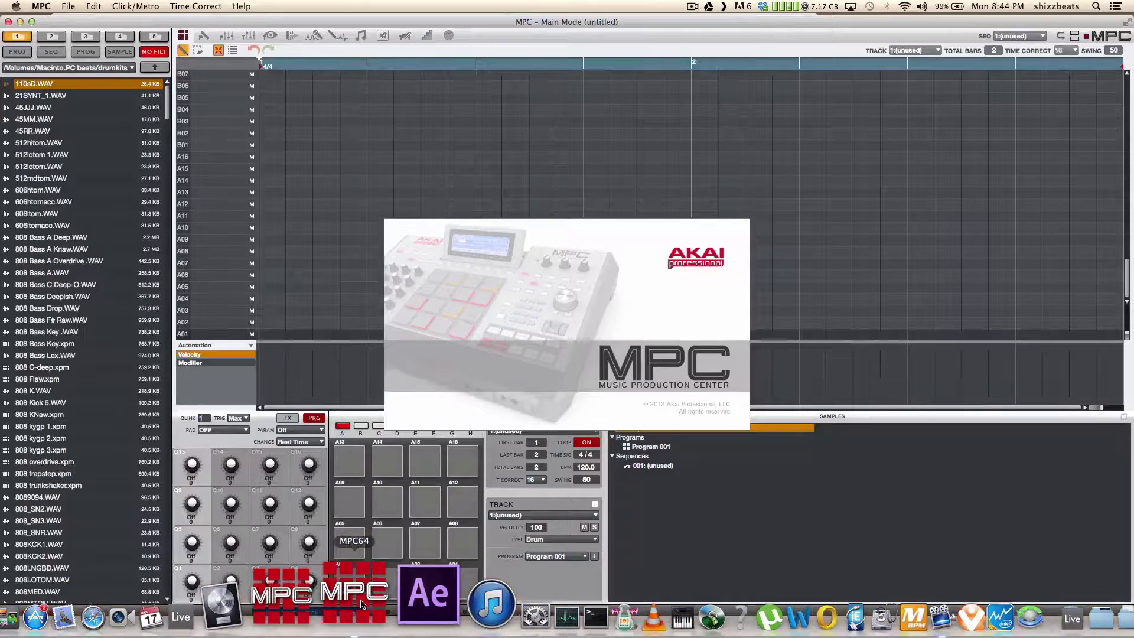
click(18, 596)
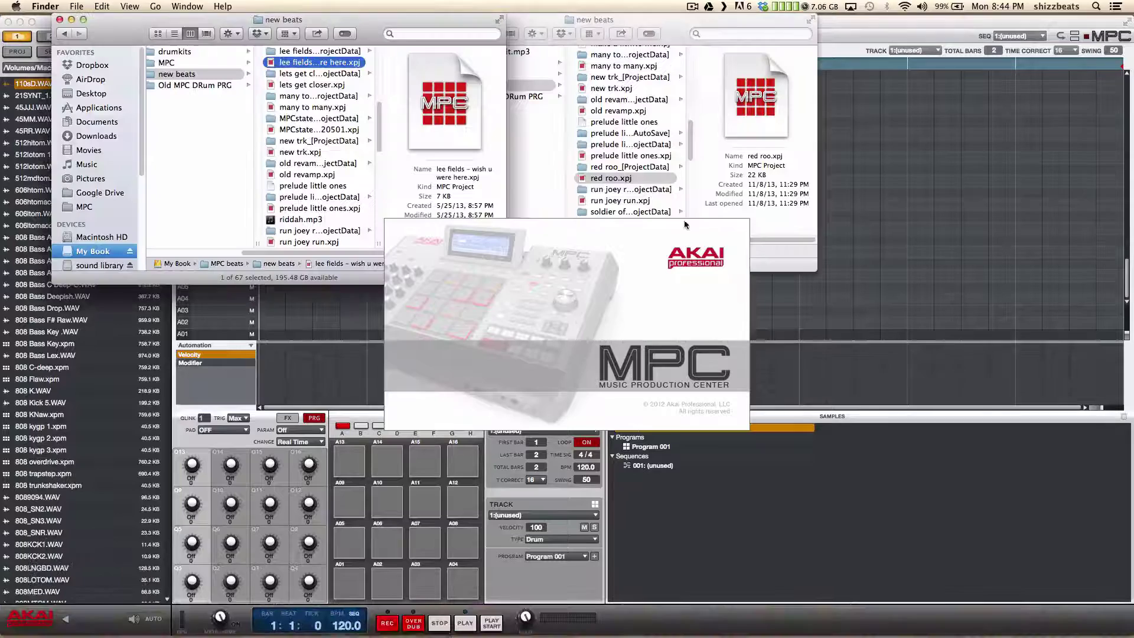
double_click(614, 179)
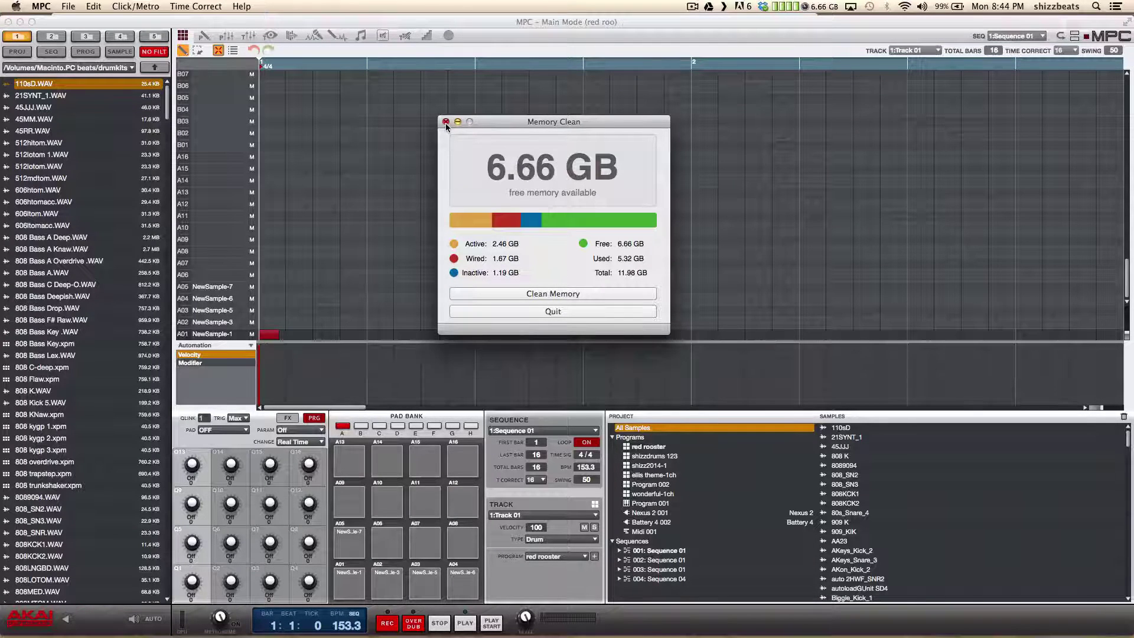
Close Memory Clean, play red roo's five-step song at 153.3 BPM in Song mode, and adjust volume
click(446, 122)
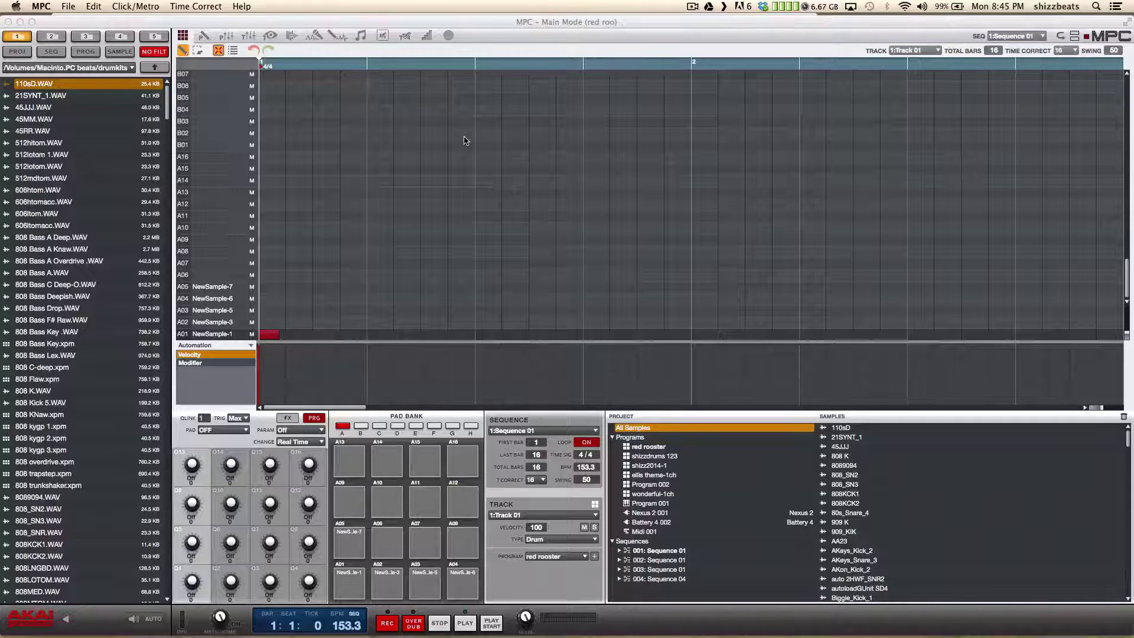
key(F9)
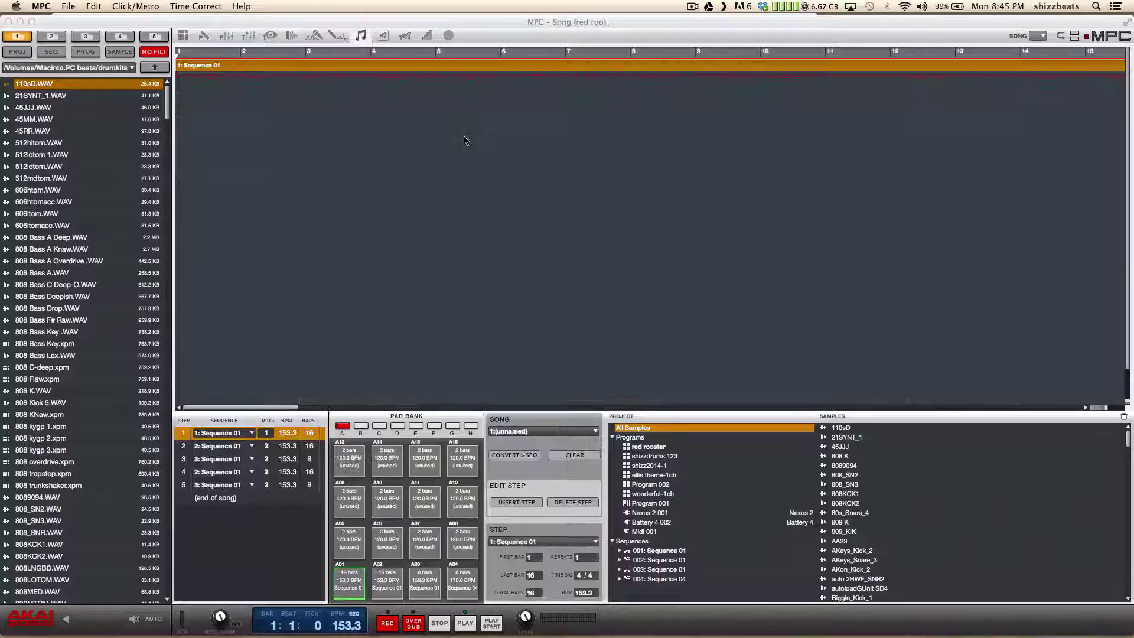
key(space)
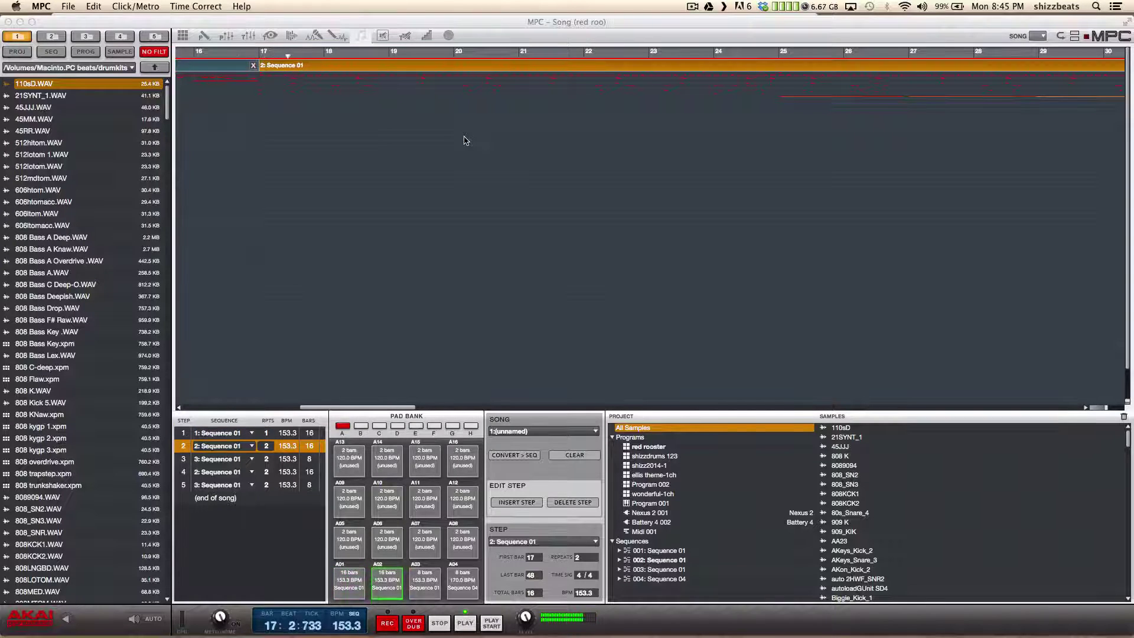
click(921, 6)
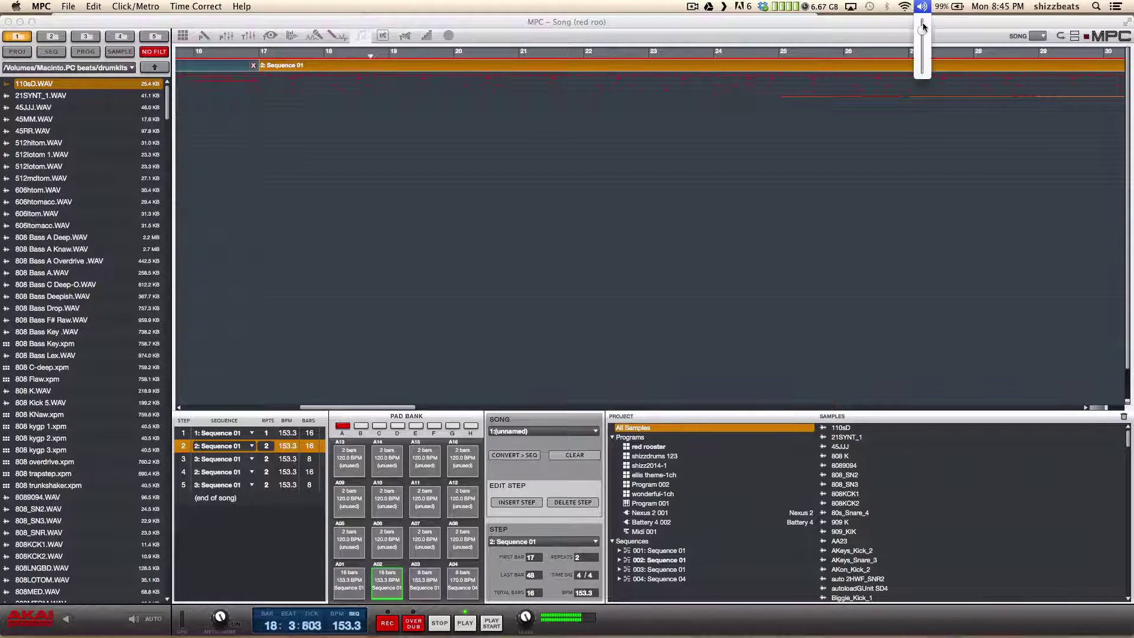
click(924, 21)
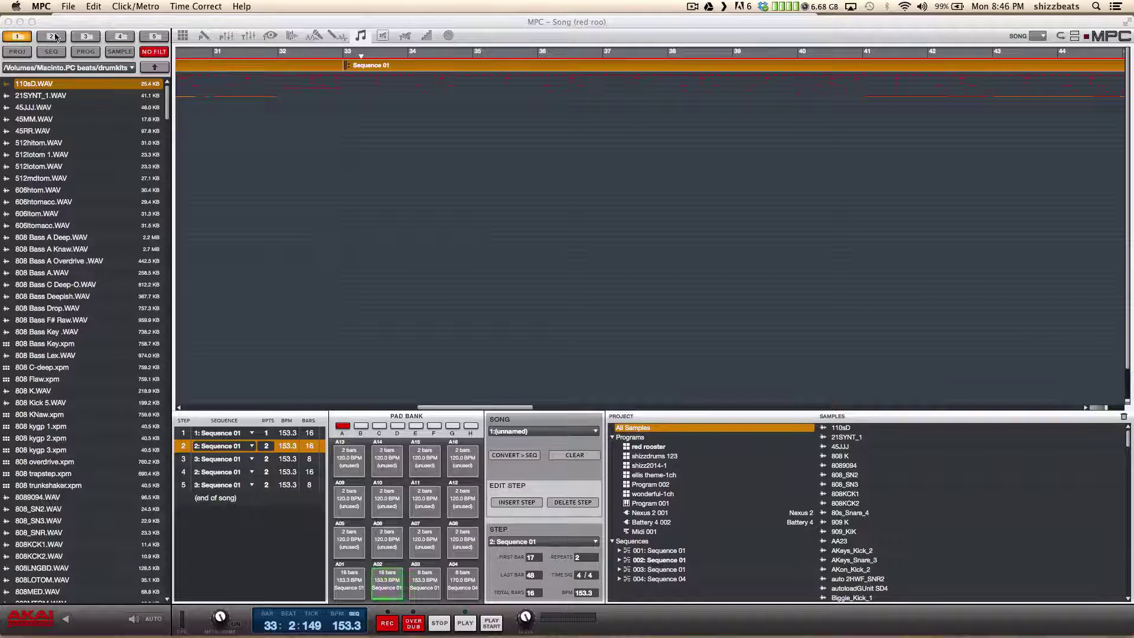
mouse_move(254, 620)
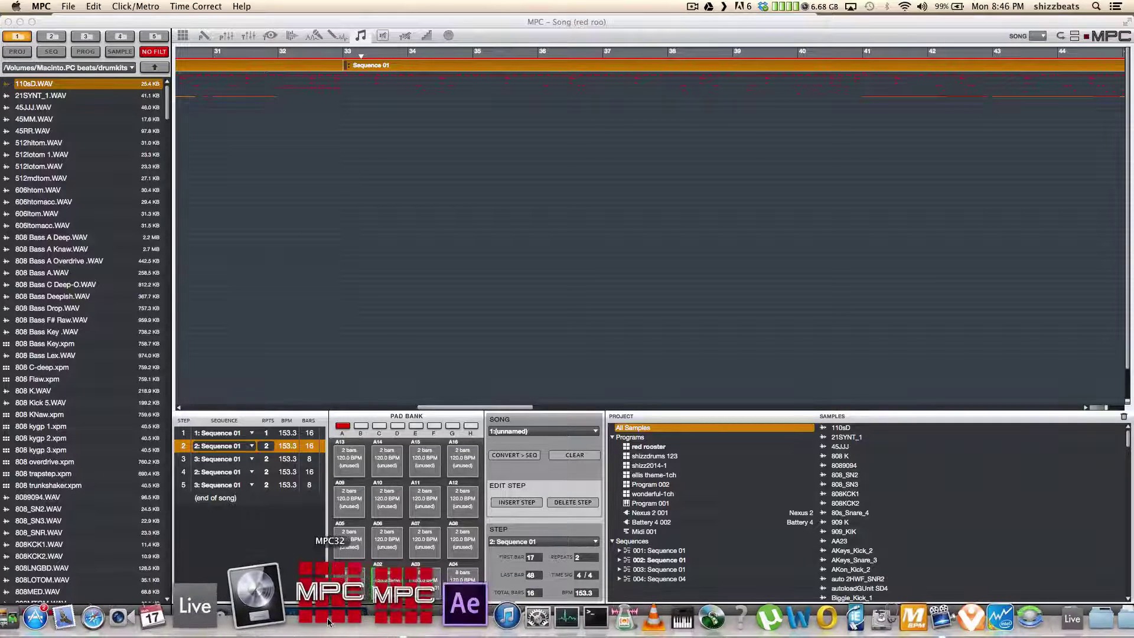